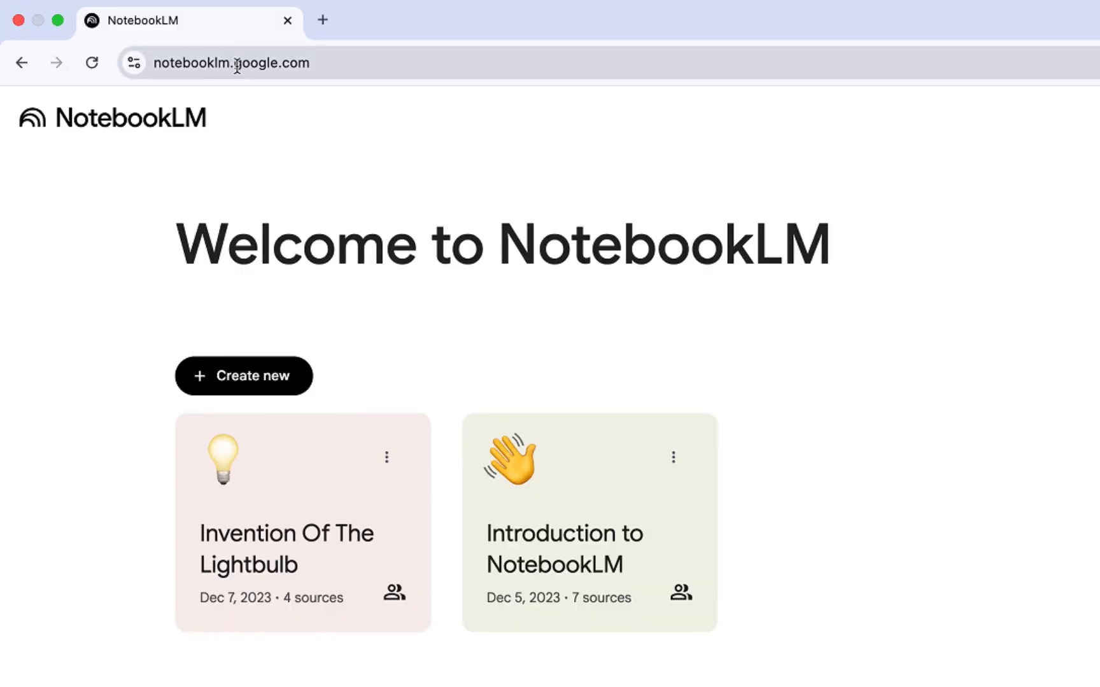
Step: Switch the notebook overview to list view and check the sort options
left_click_drag(318, 66, 149, 78)
left_click(932, 411)
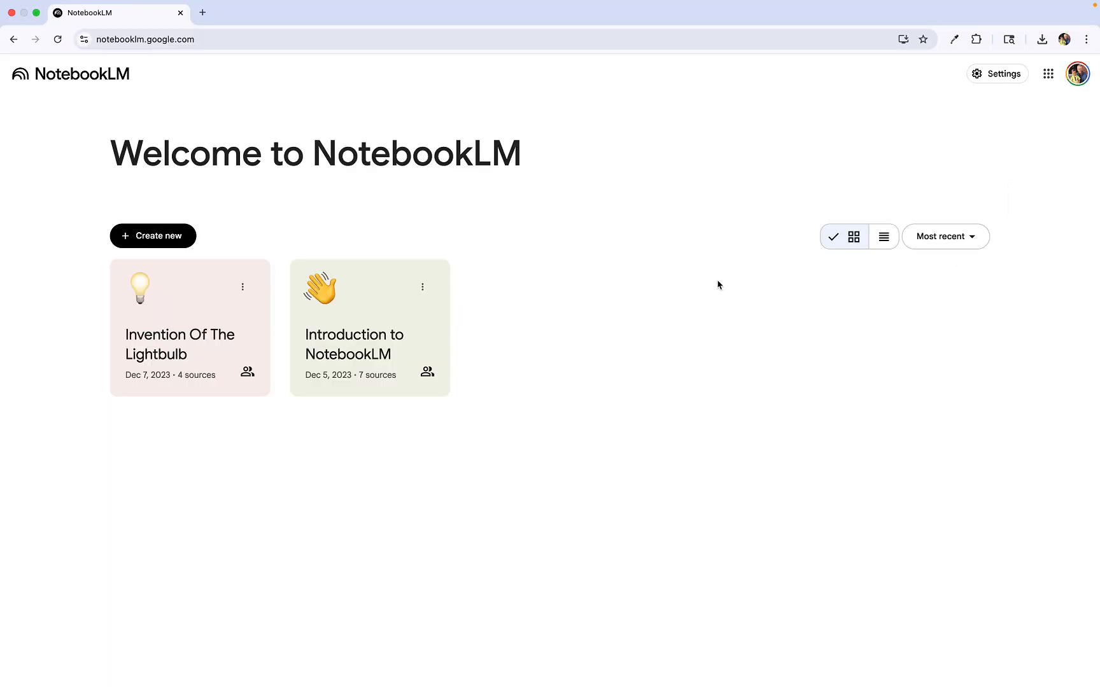
left_click(885, 240)
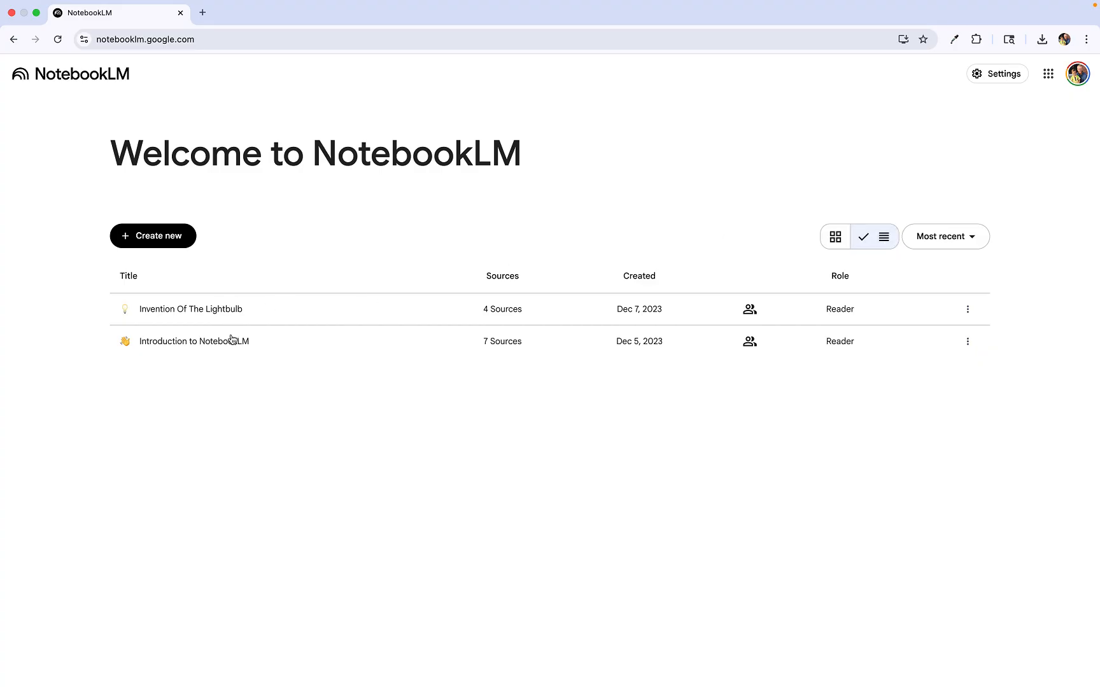
left_click(923, 240)
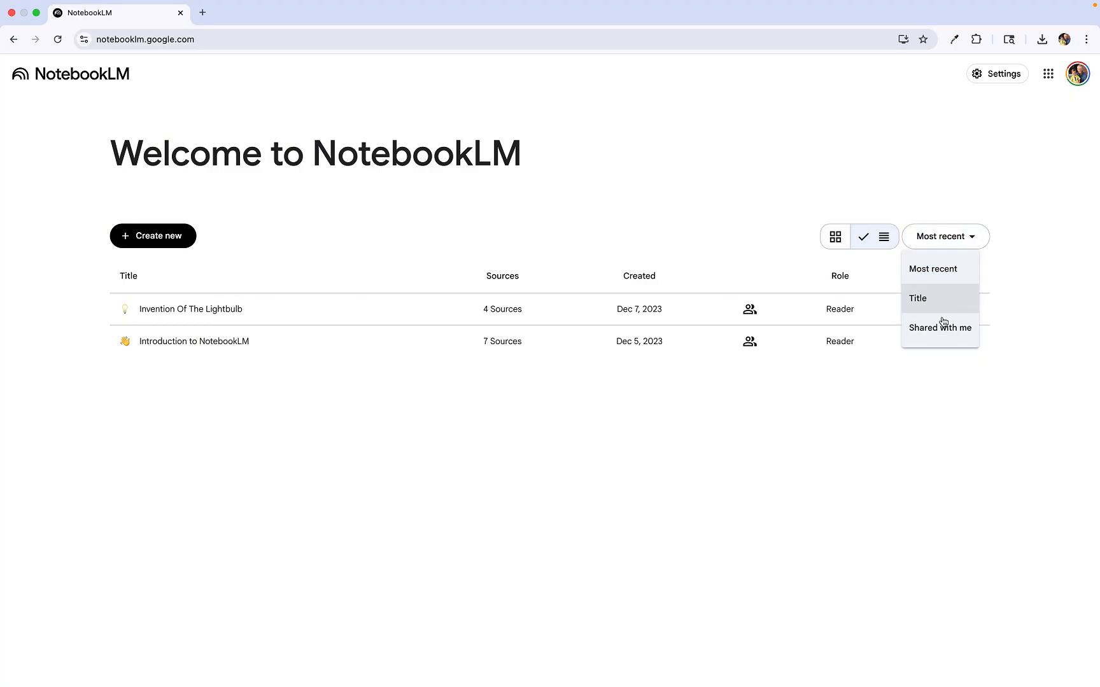
left_click(911, 212)
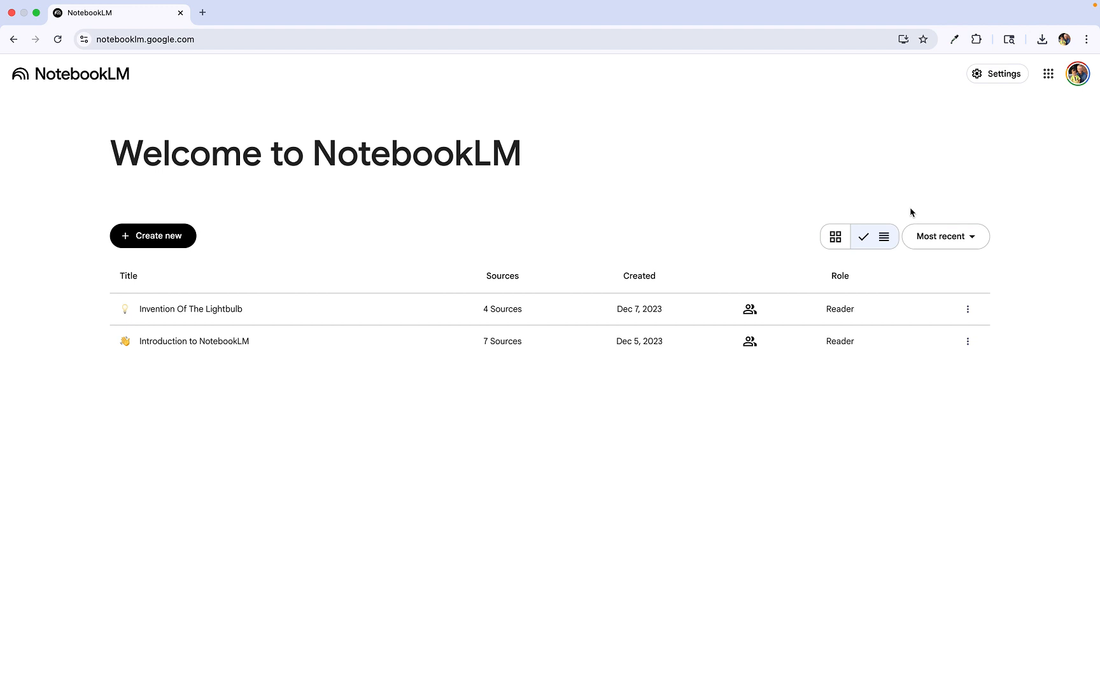
Step: Switch the app appearance to dark mode
left_click(980, 81)
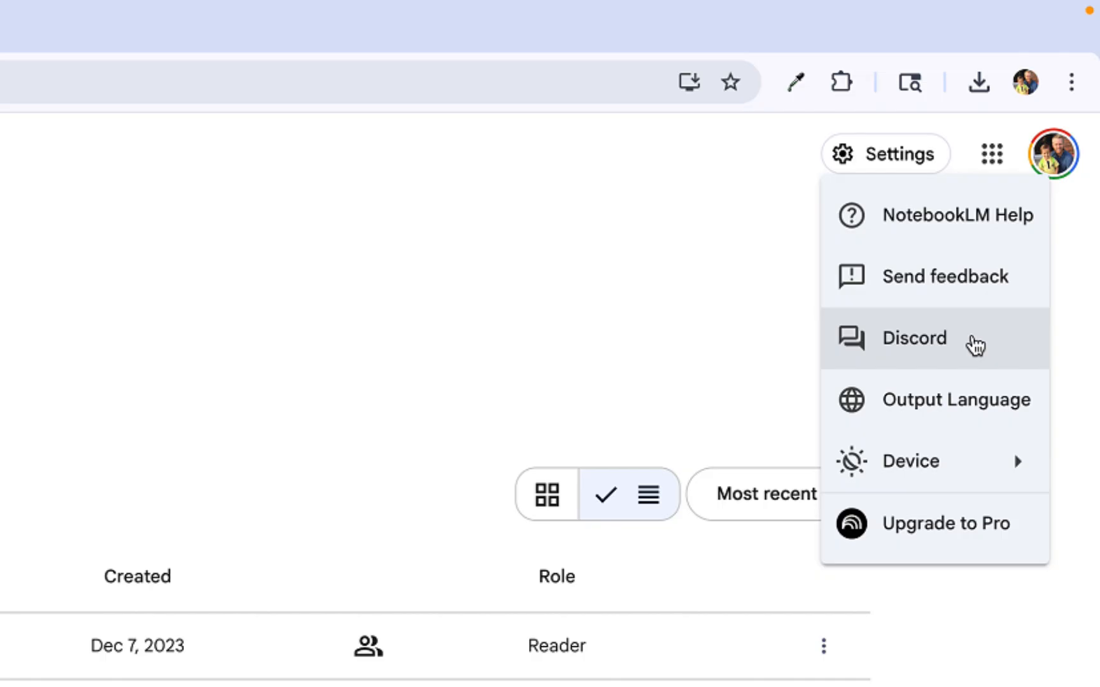
mouse_move(955, 468)
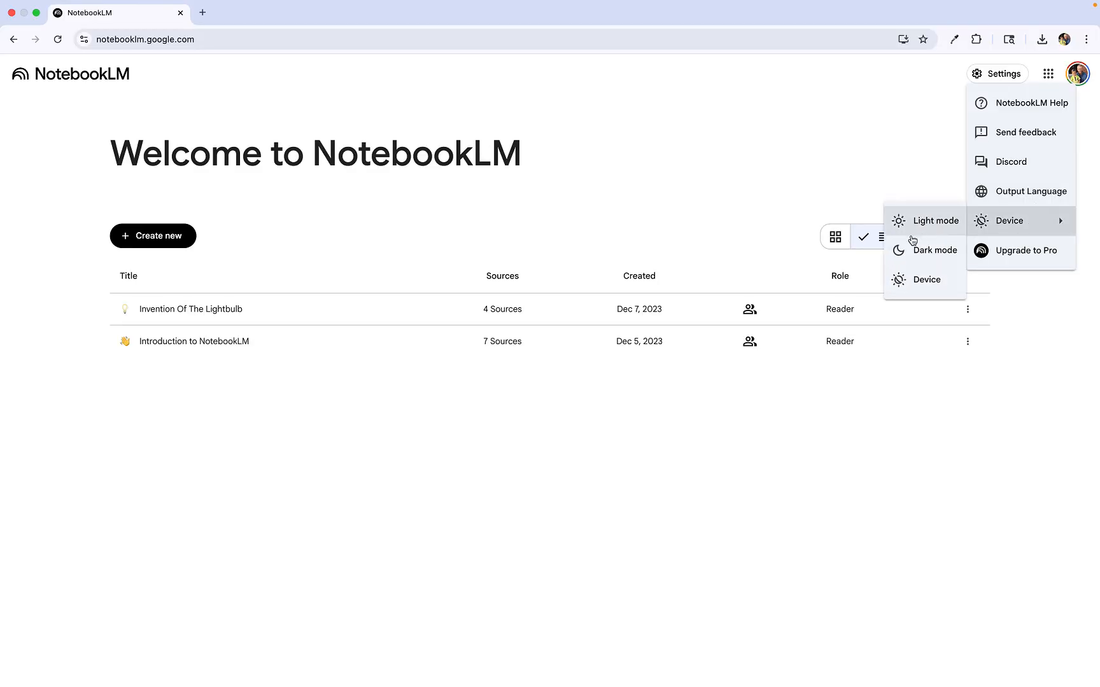
left_click(923, 249)
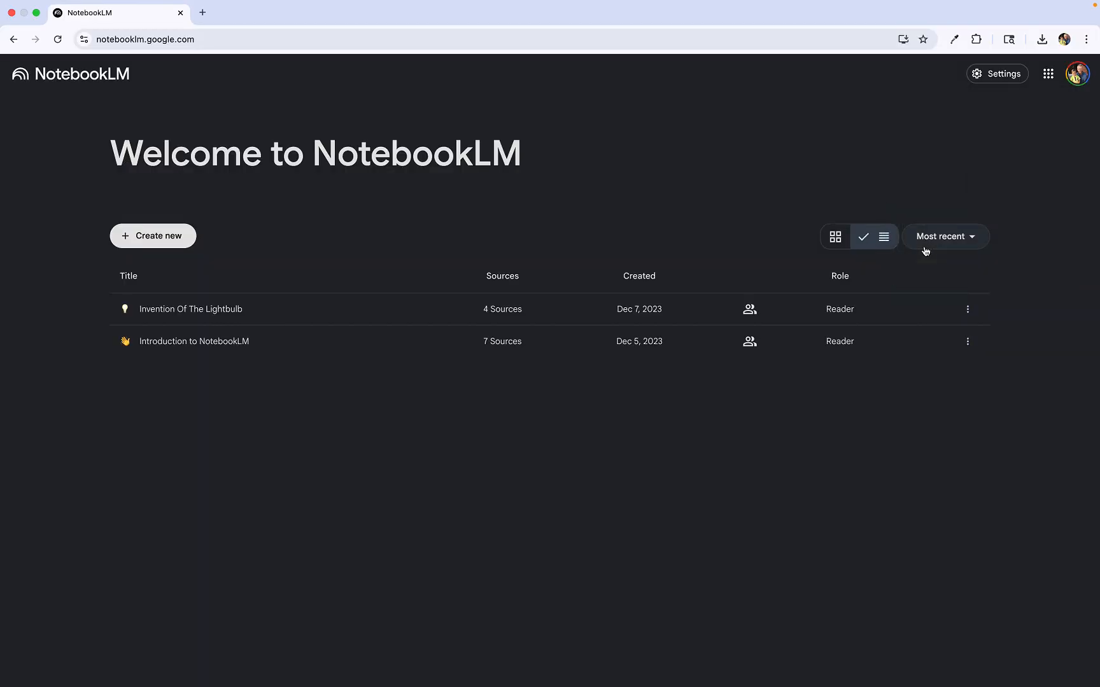
Step: Set the app appearance back to follow the device theme
left_click(1003, 77)
mouse_move(1019, 219)
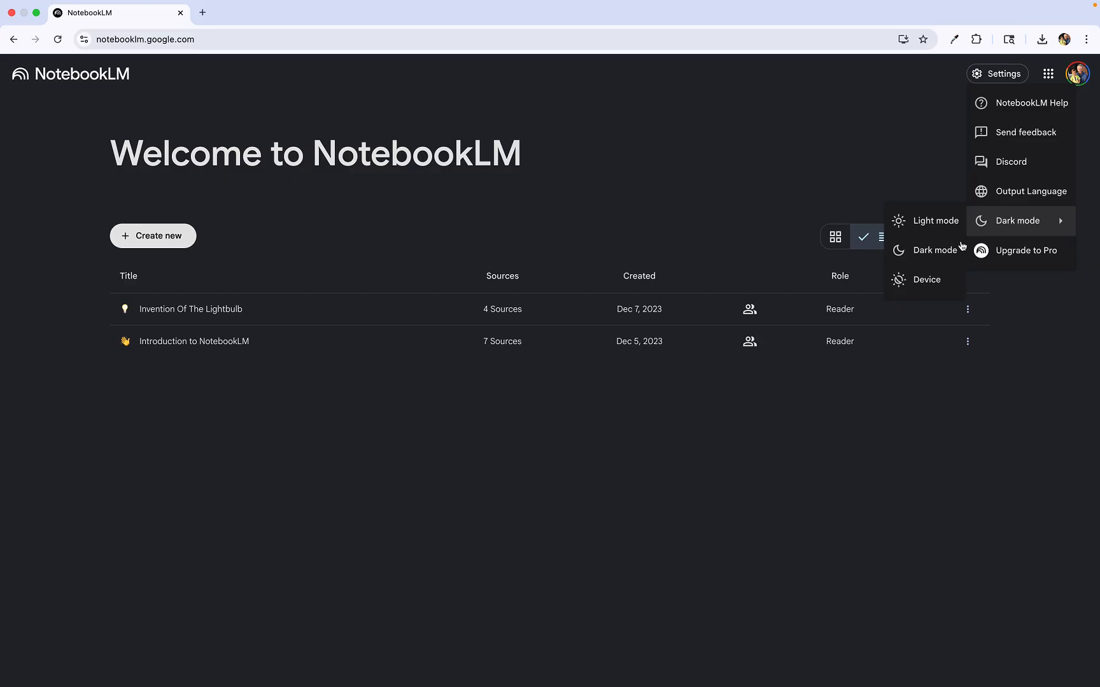
left_click(920, 281)
Step: Open the Upgrade to Pro page, review the NotebookLM Pro plan, and close its tab
left_click(1005, 77)
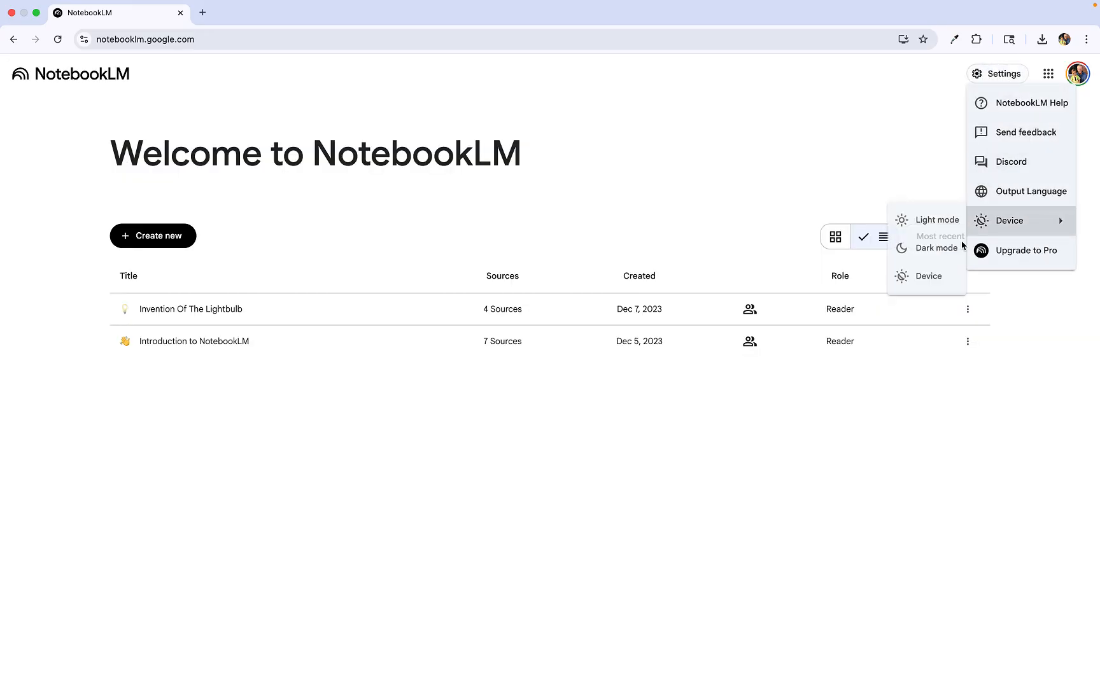
left_click(1025, 254)
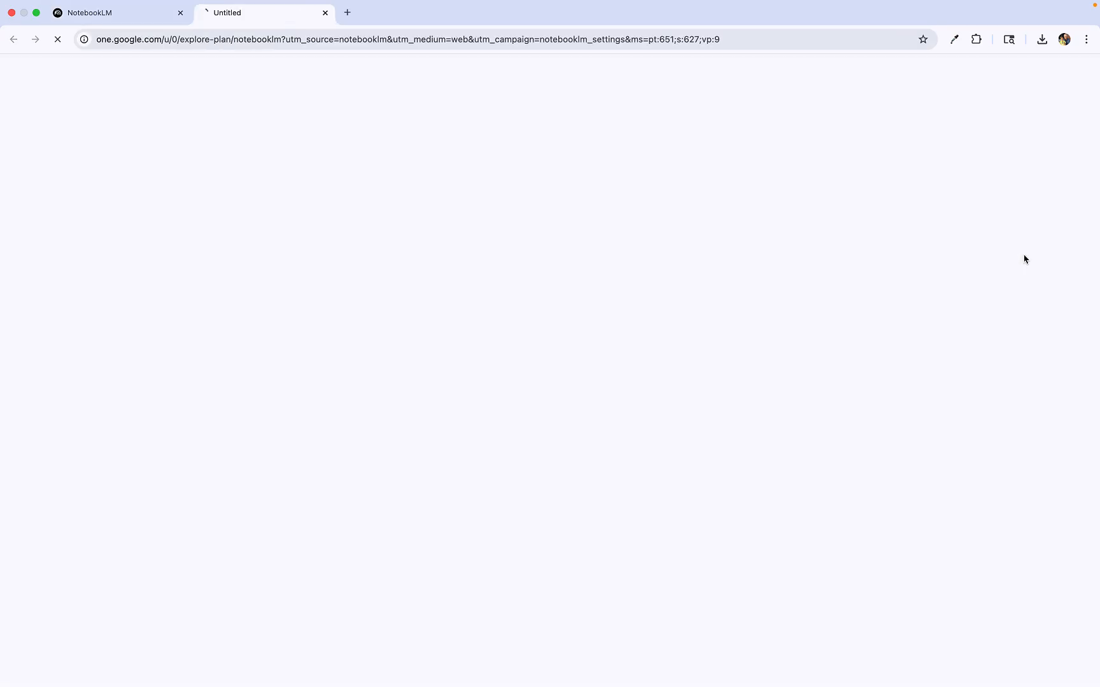
scroll(417, 343, "down", 3)
scroll(417, 344, "down", 2)
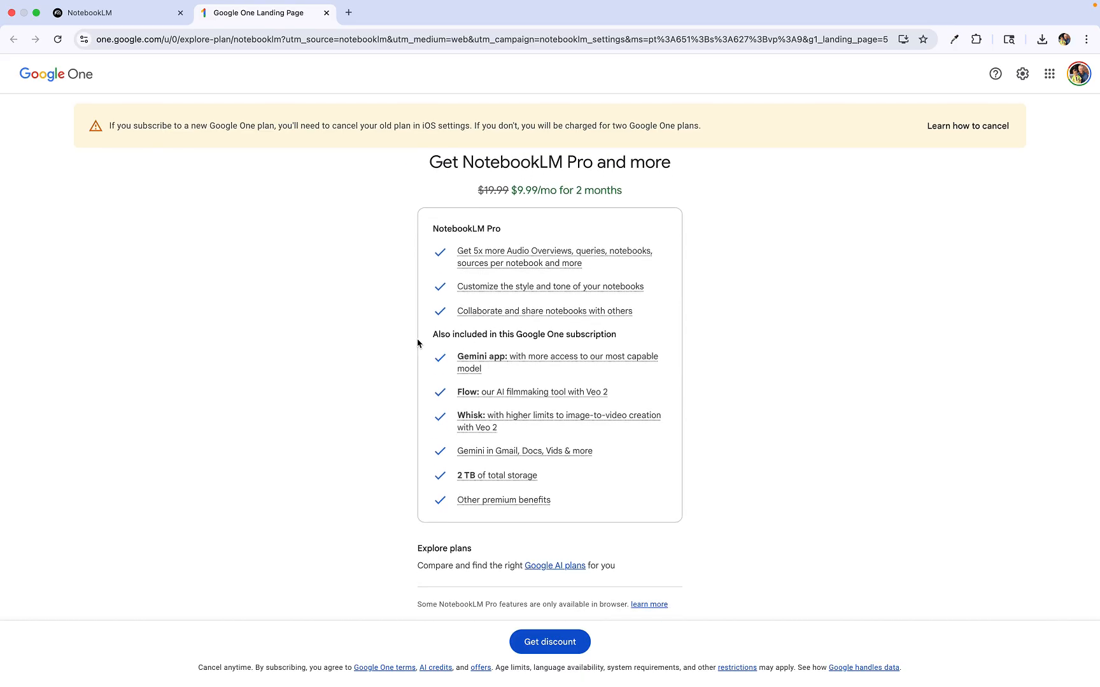
scroll(418, 344, "up", 2)
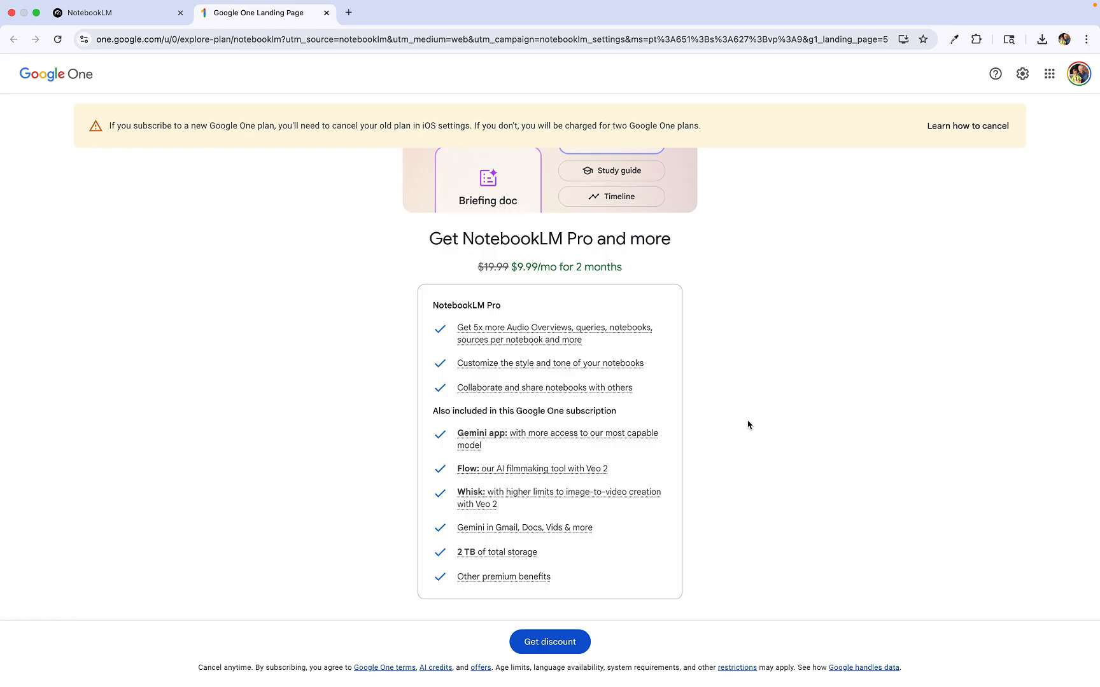
key("super+w")
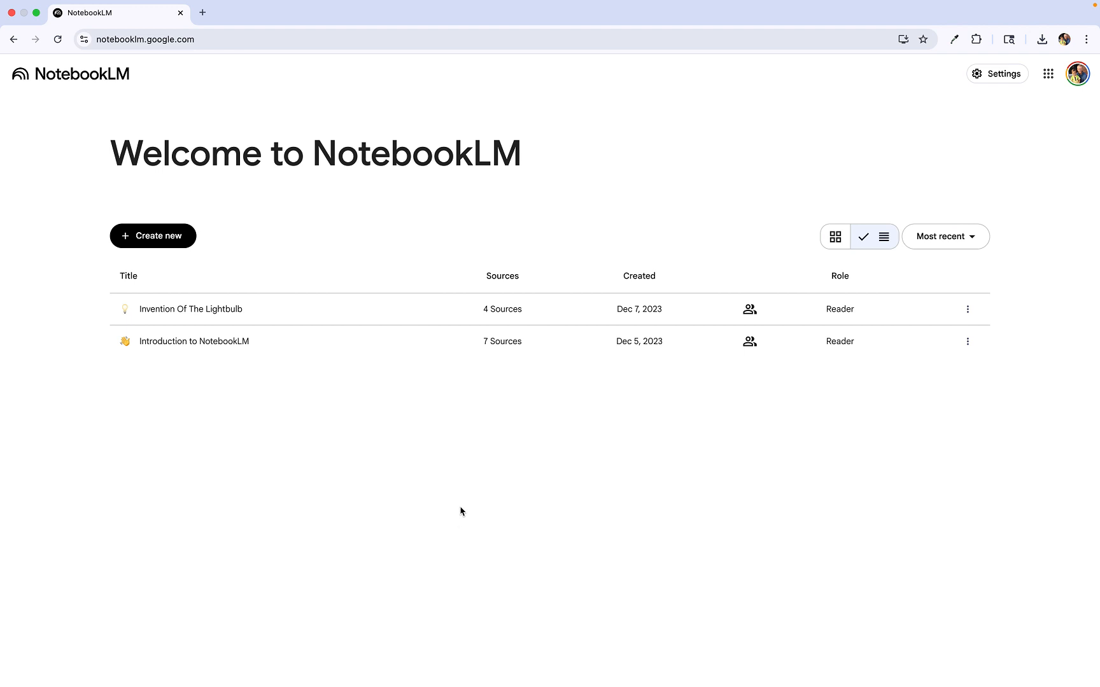
Step: Return the overview to grid view and create a new notebook
left_click(836, 246)
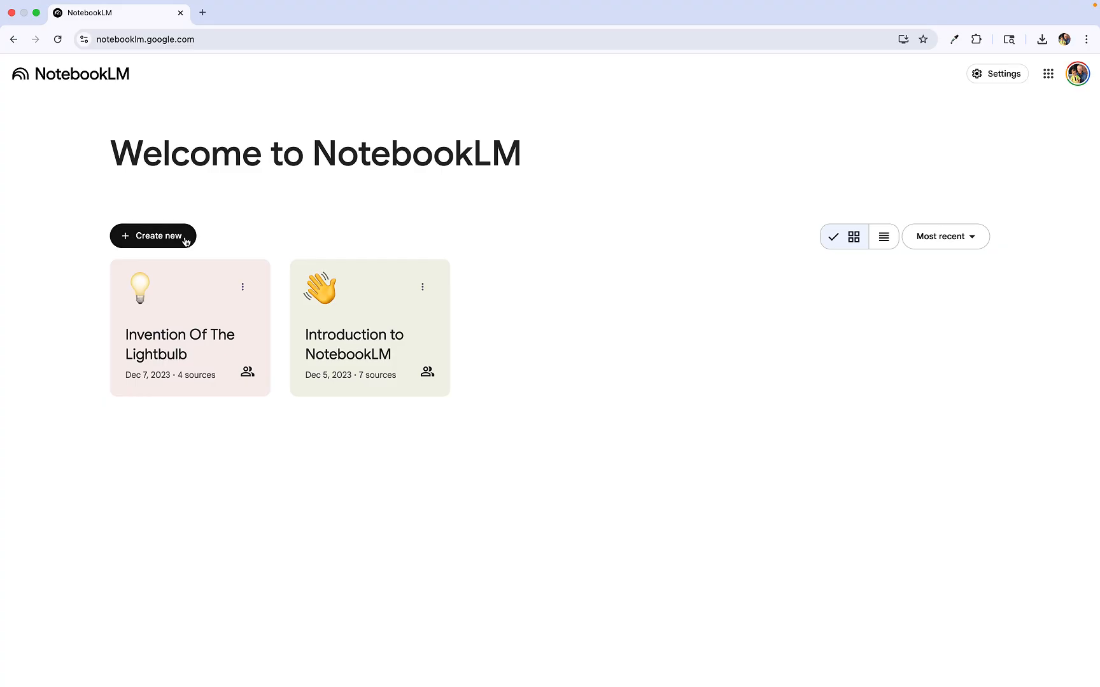
left_click(155, 237)
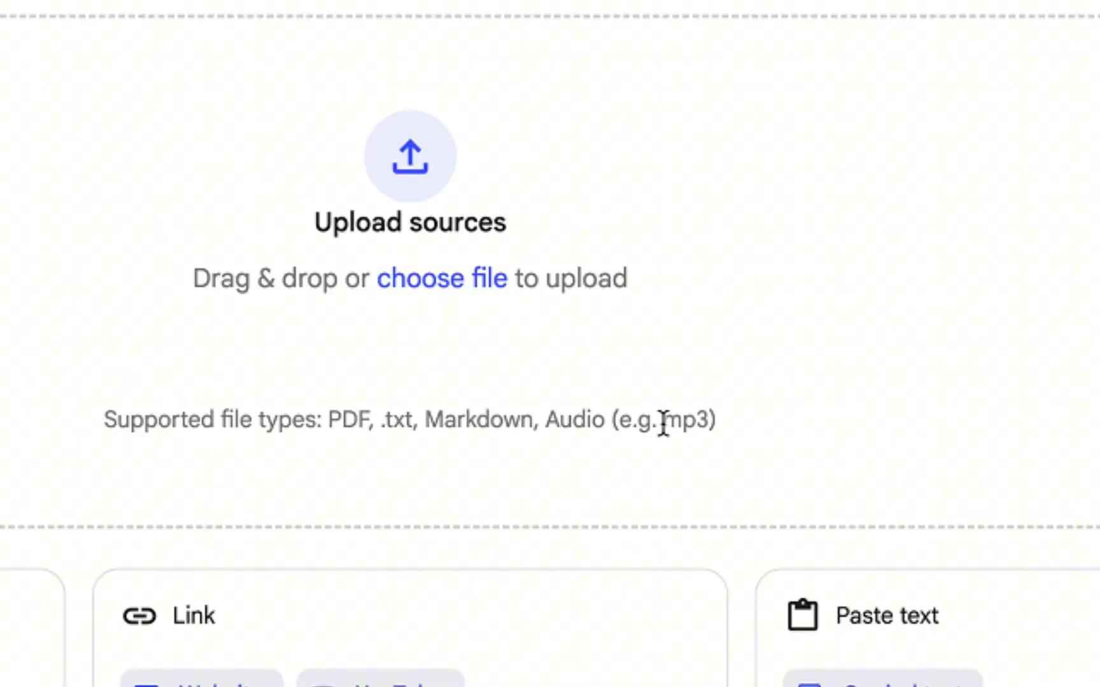
Step: Open the copied-text source option and go back to the source choices
left_click_drag(644, 417, 738, 435)
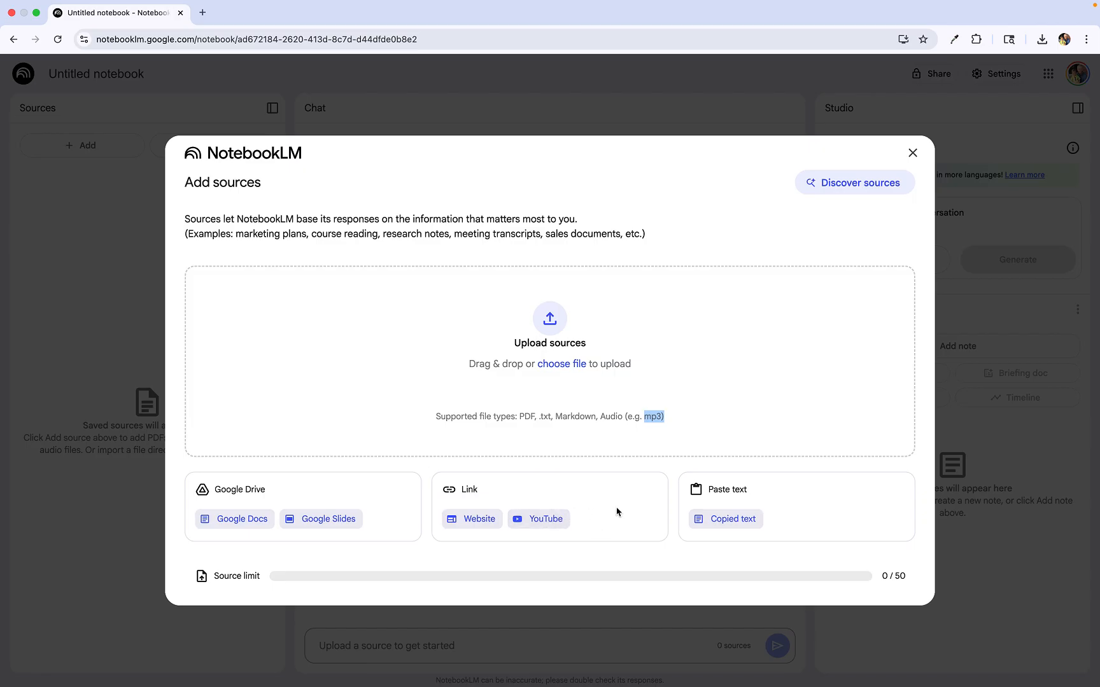
left_click(733, 520)
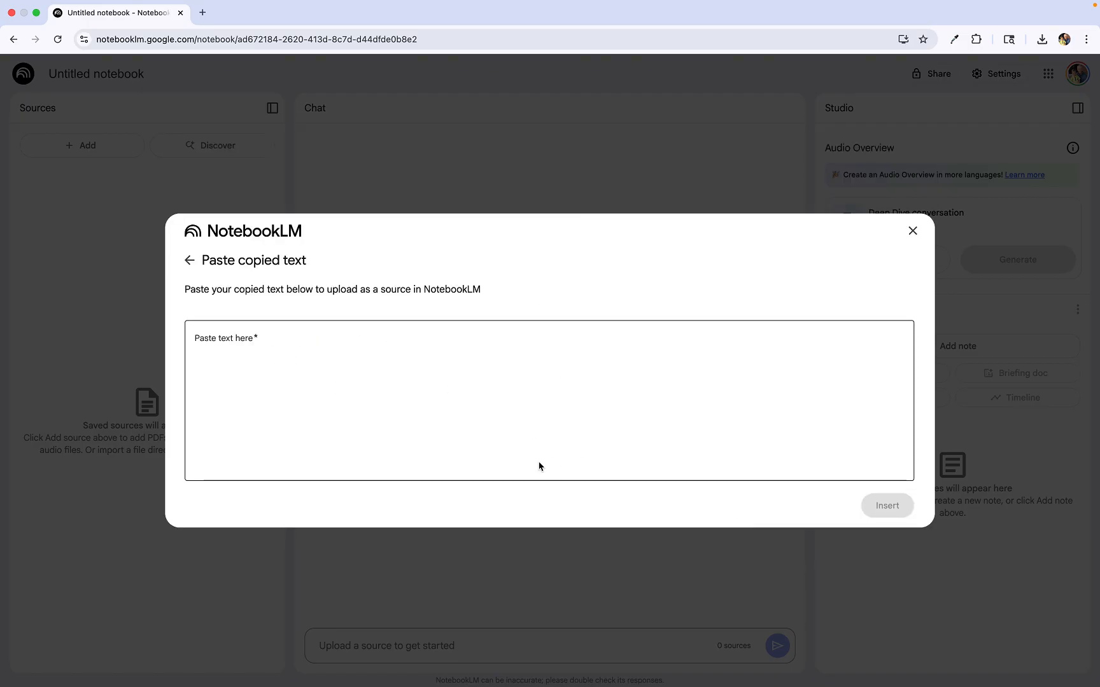
left_click(190, 260)
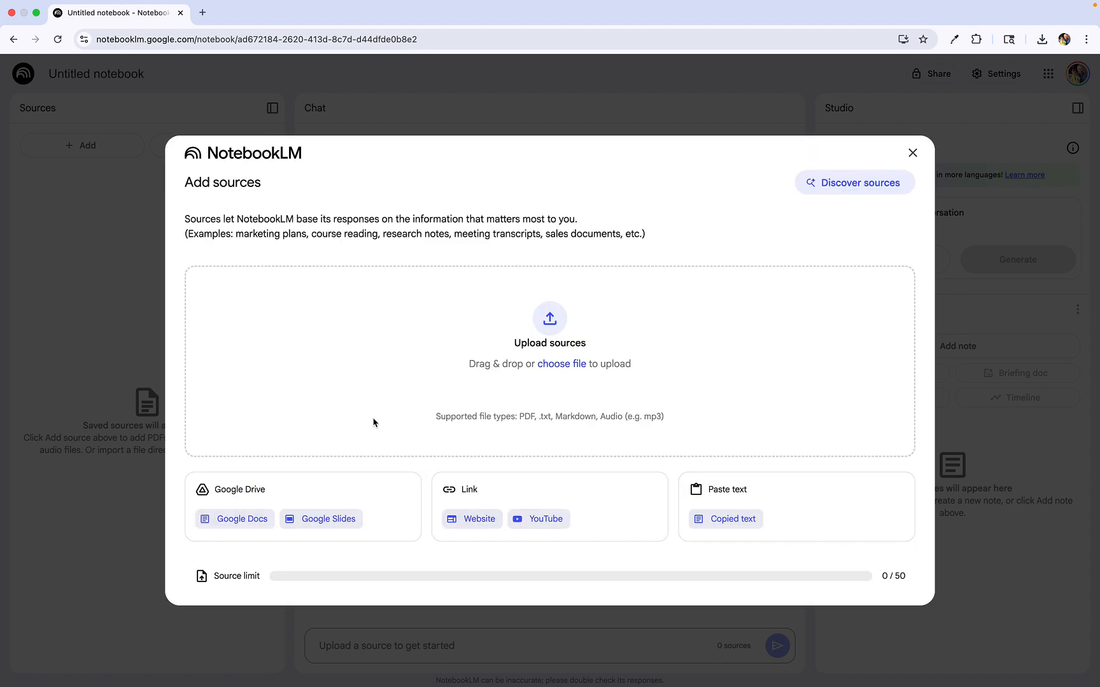
Step: Discover sources for "I'm a beginner at crypto currency and I want to know the basics and how to get involved."
left_click(855, 187)
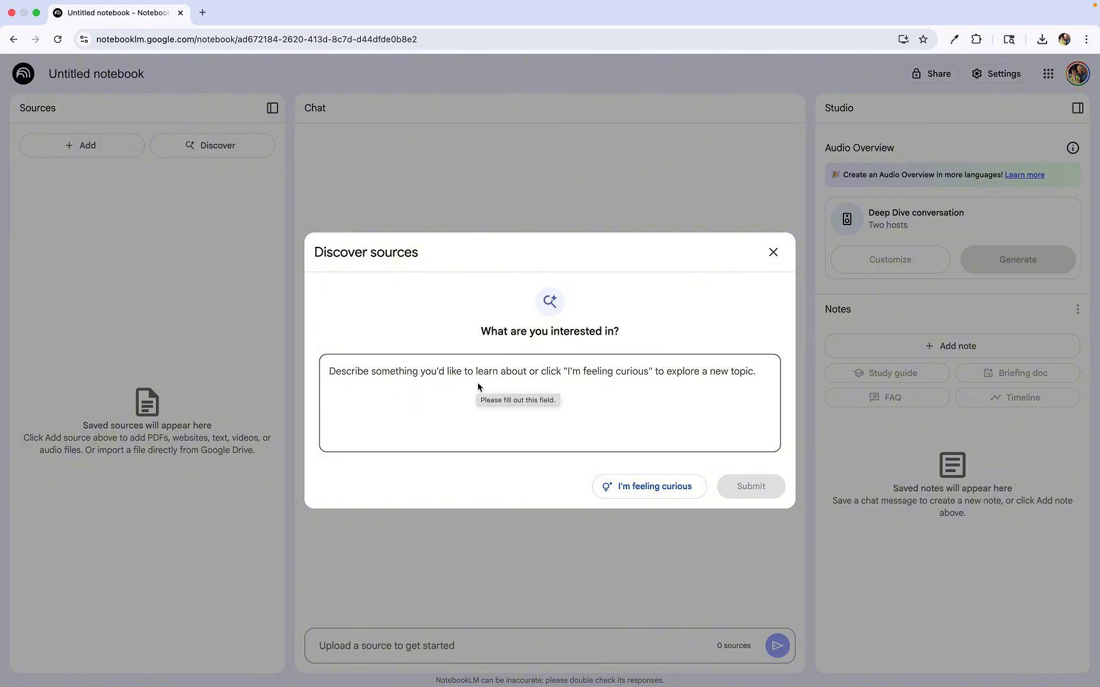
left_click(450, 374)
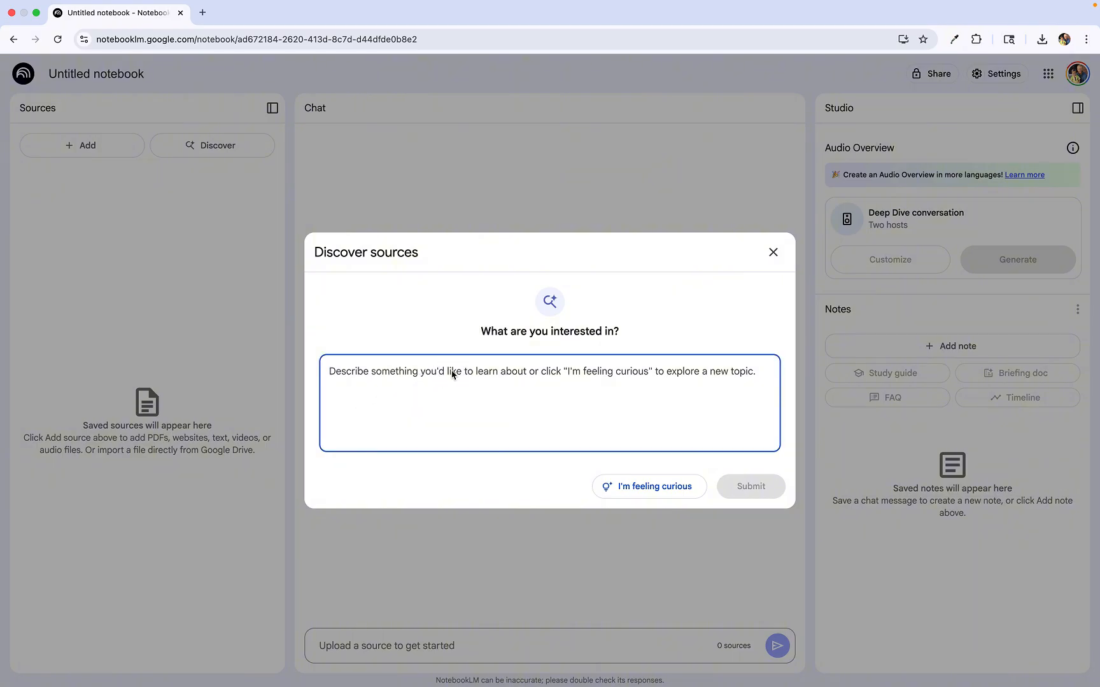
type("I'm a ")
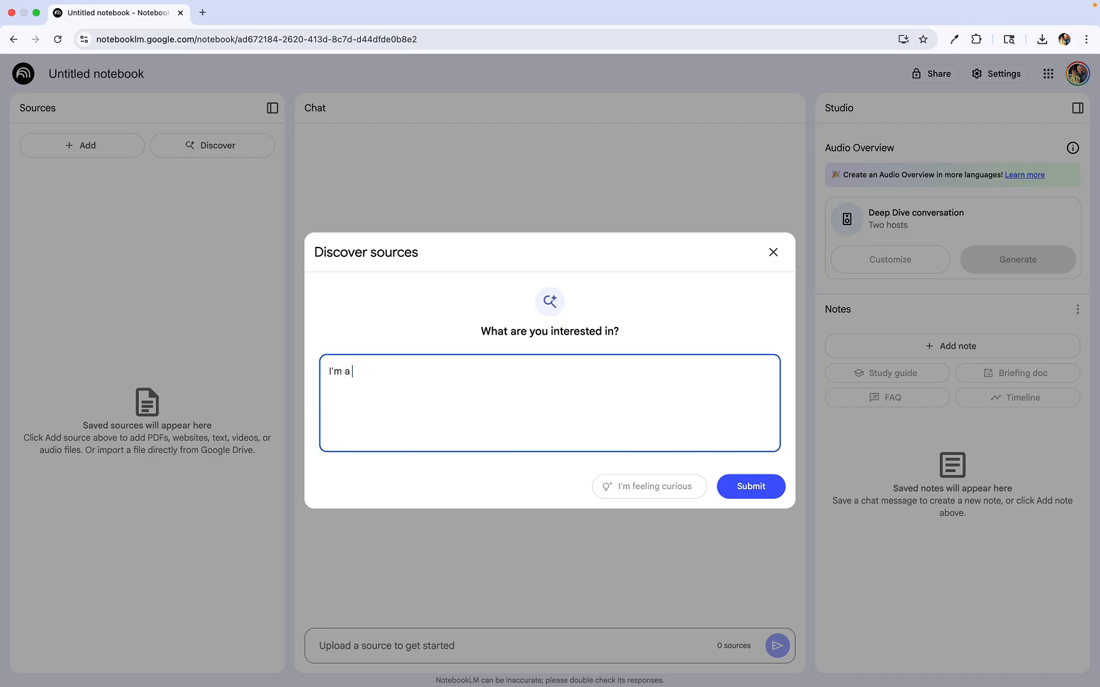
type("beginner at crypto currenc")
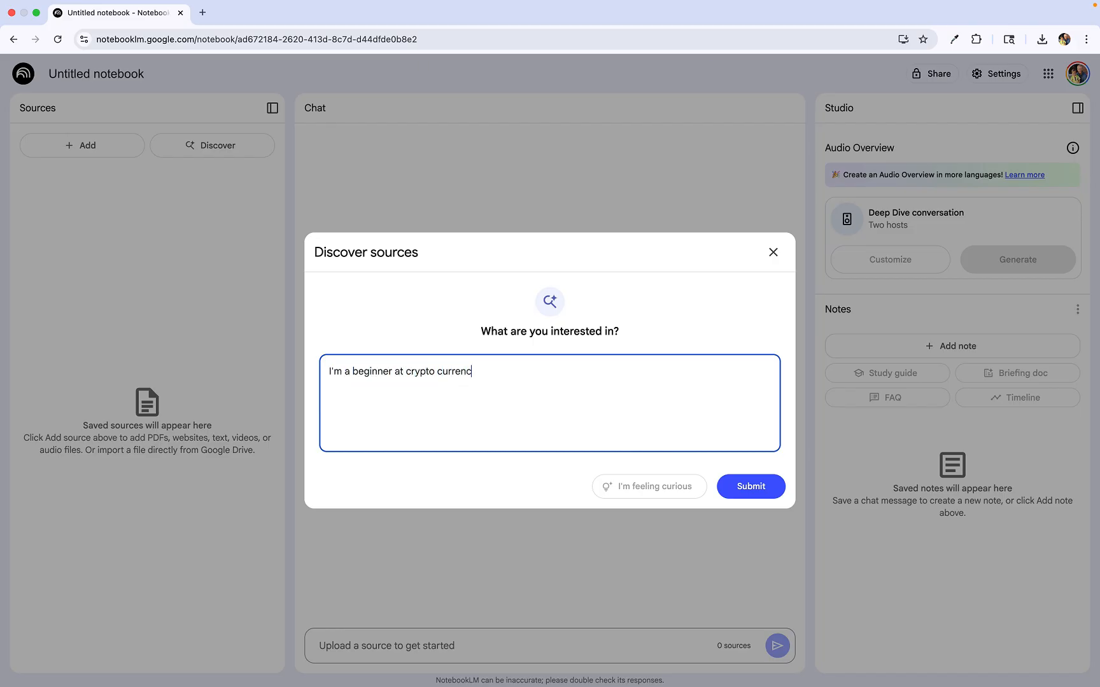
type("y and I want to know the basics and h")
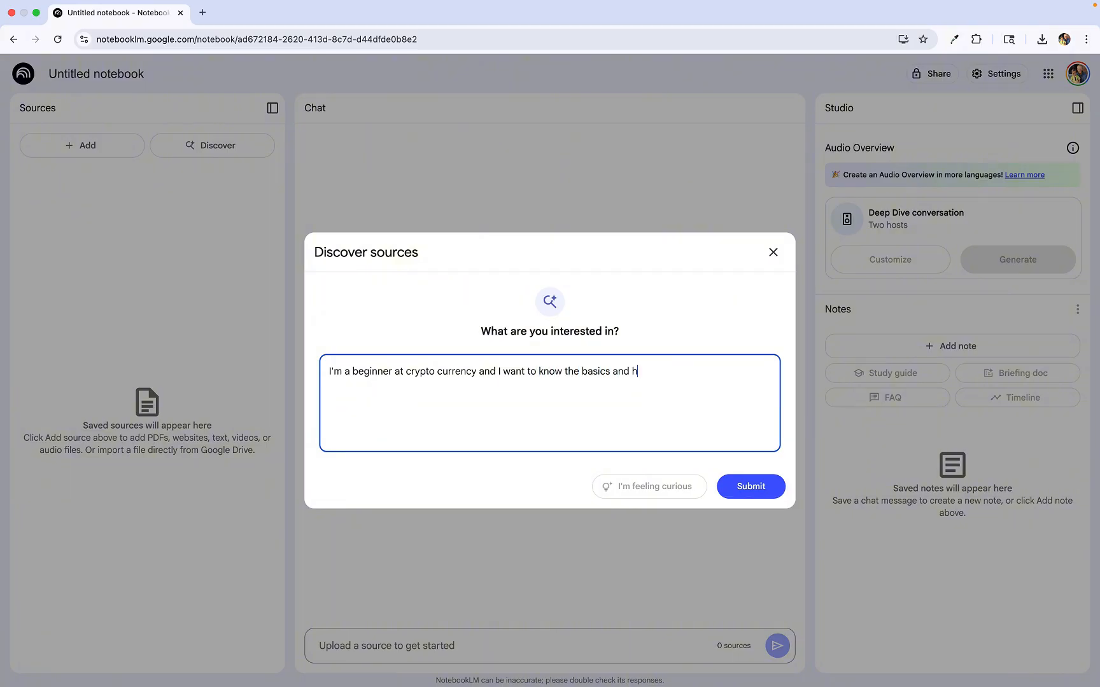
type("ow to get involved.")
left_click(763, 488)
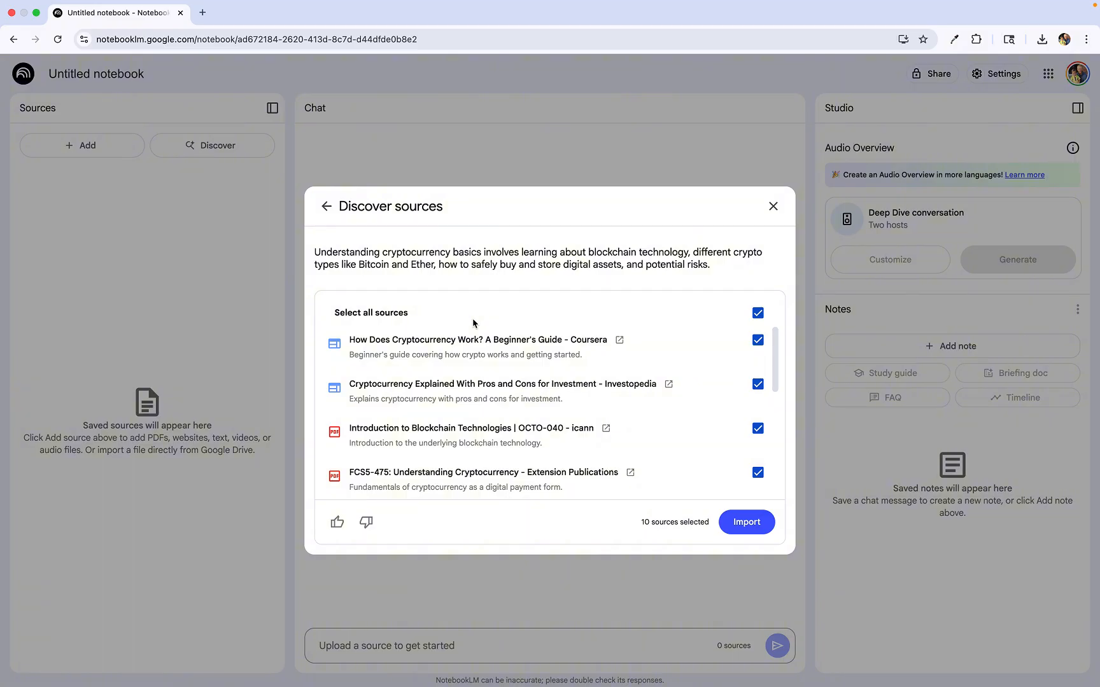
Step: Review the suggested sources and import all of them into the notebook
scroll(473, 323, "down", 1)
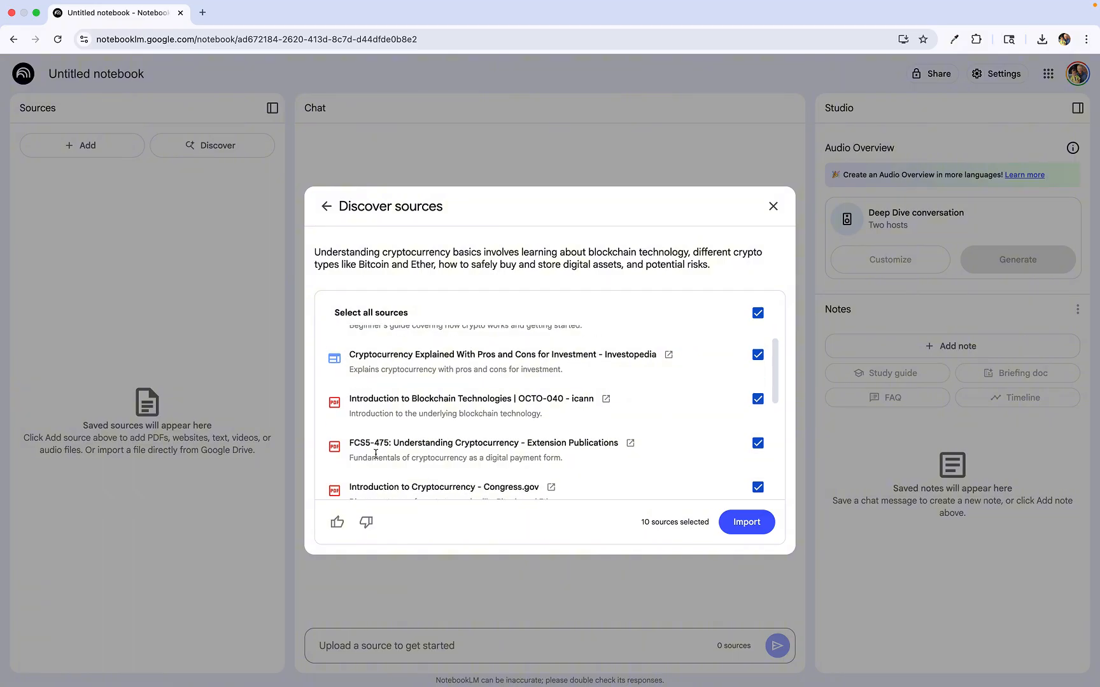
scroll(375, 453, "down", 3)
scroll(375, 454, "down", 3)
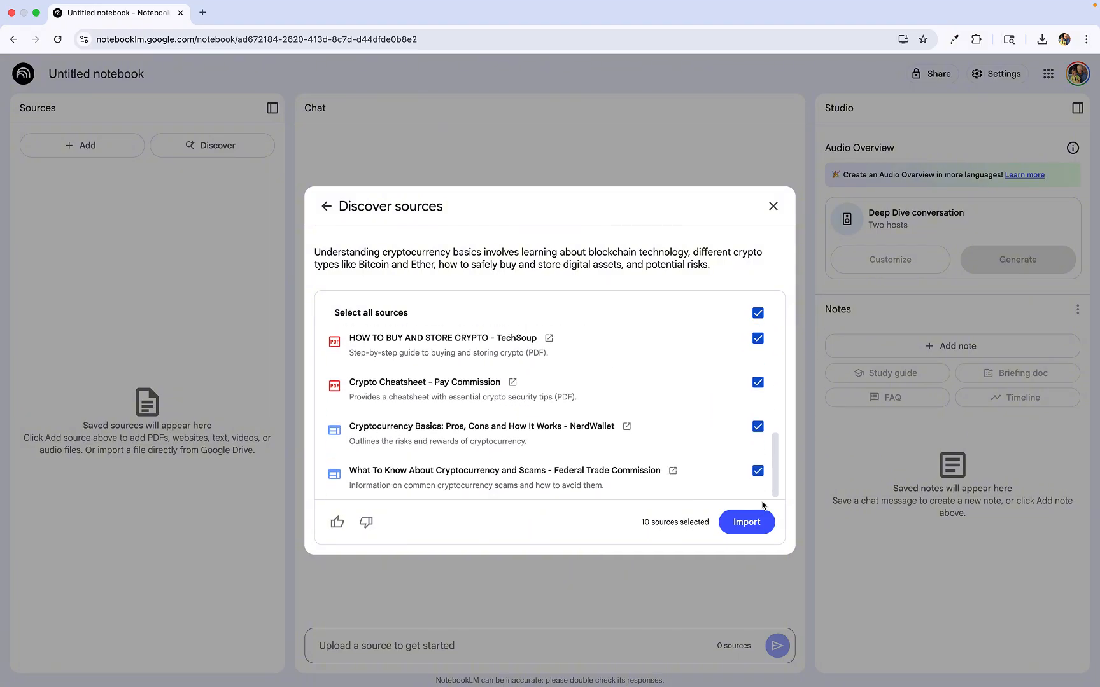
left_click(738, 531)
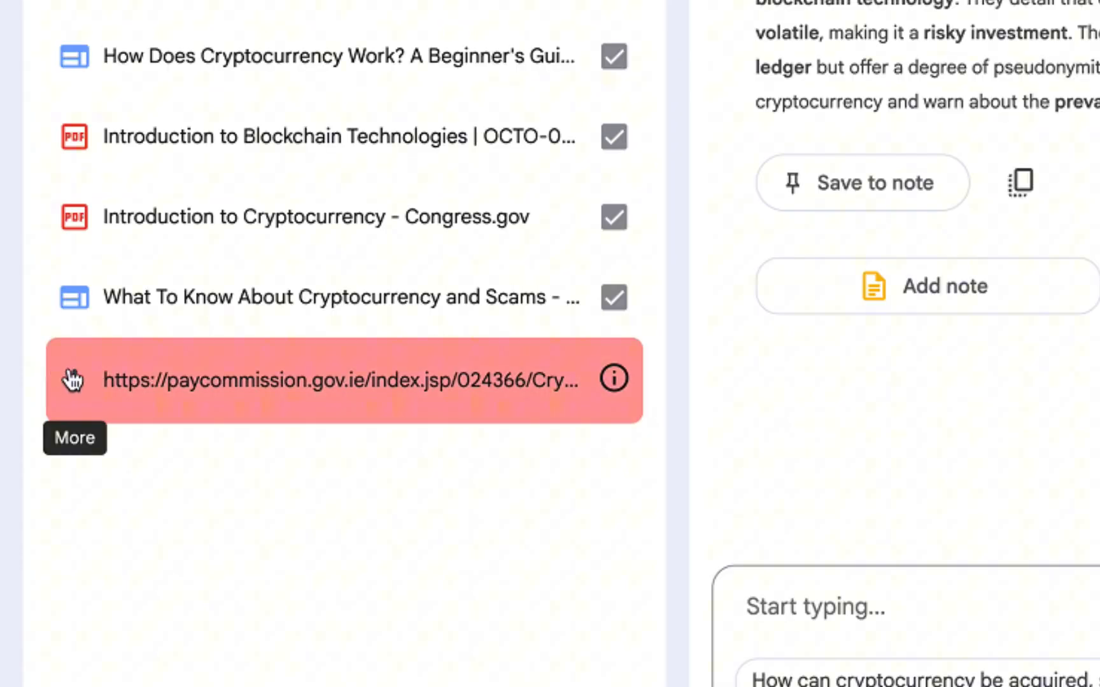
Step: Remove the failed paycommission.gov.ie source from the notebook
left_click(73, 380)
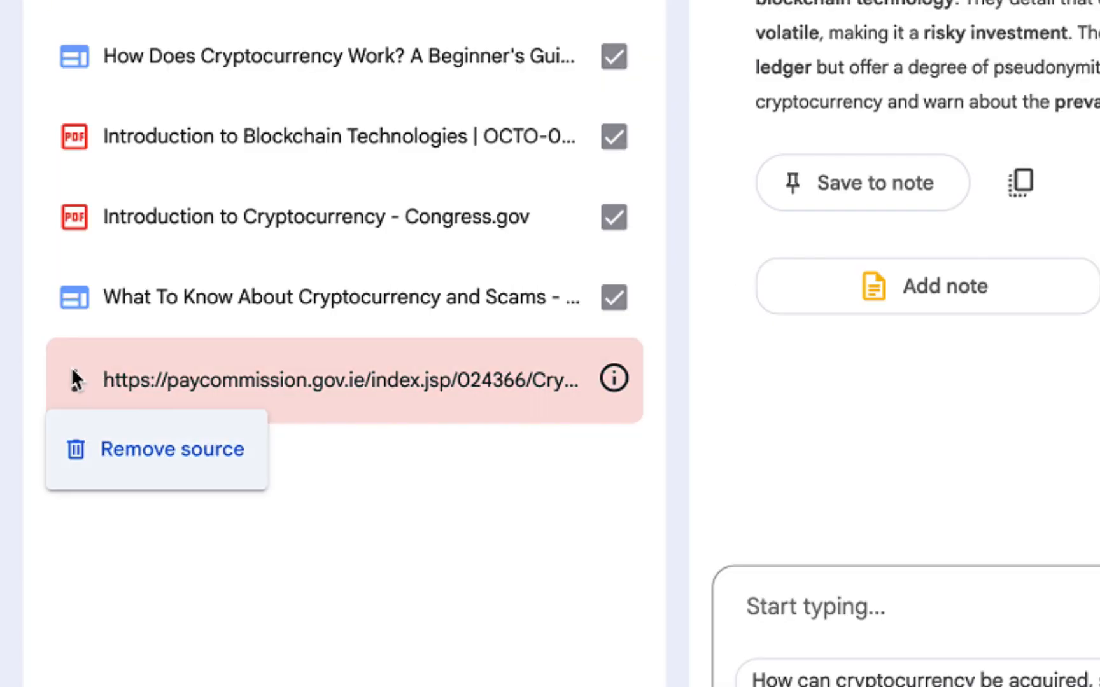
left_click(130, 450)
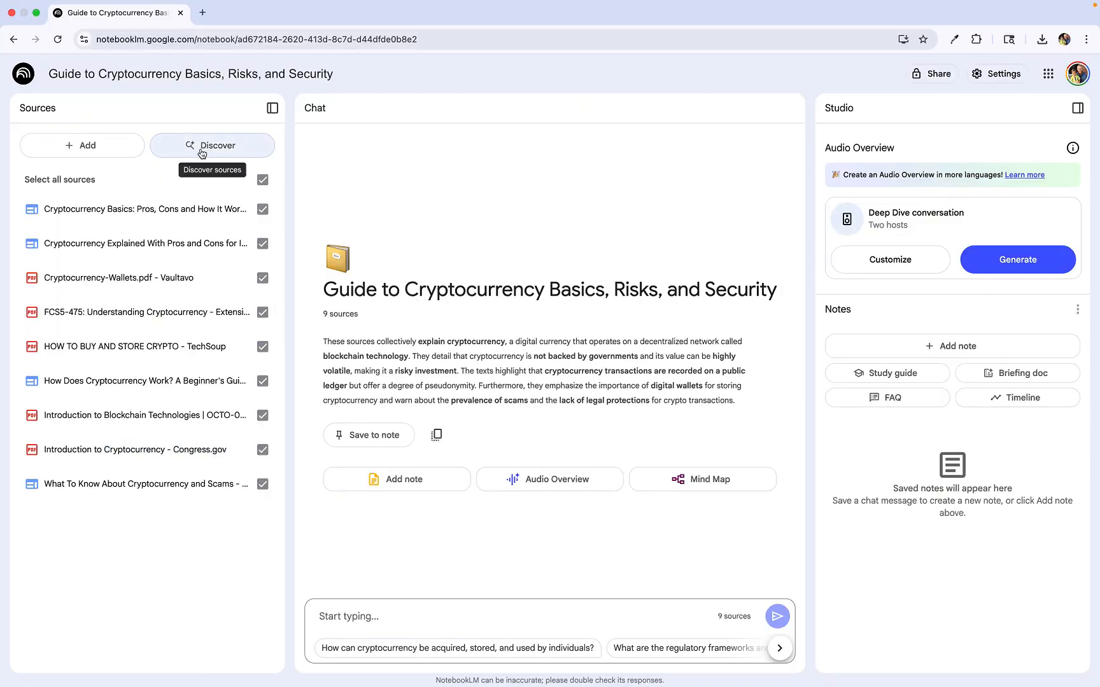
Step: Open the Add sources dialog to check the source limit, then close it
left_click(87, 143)
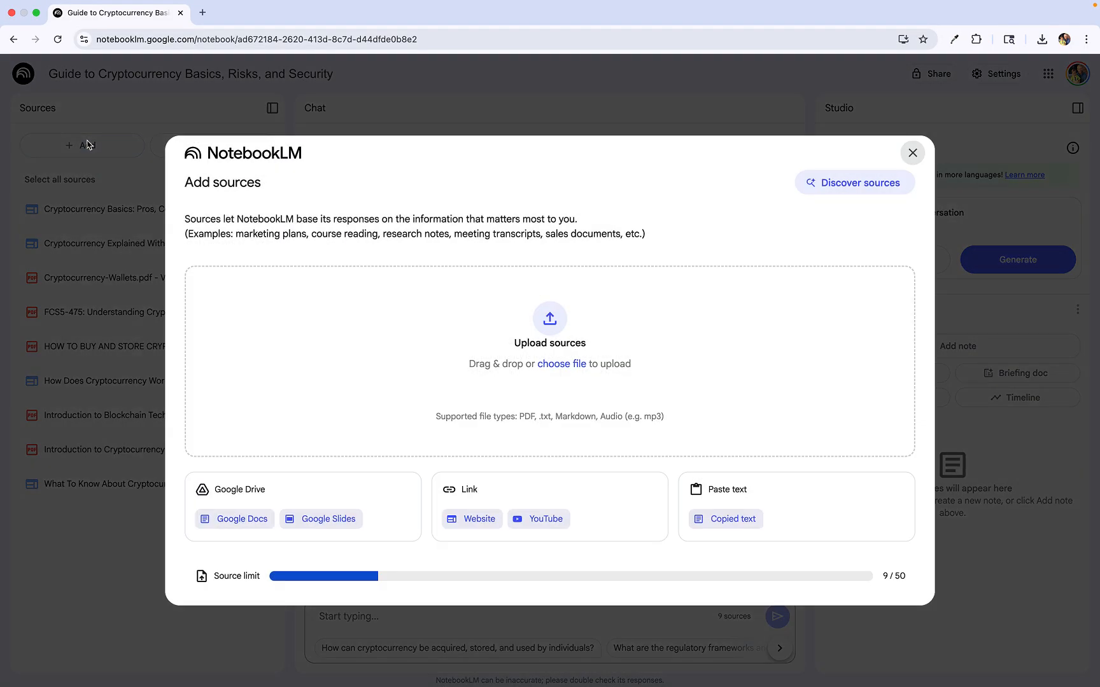
left_click(914, 153)
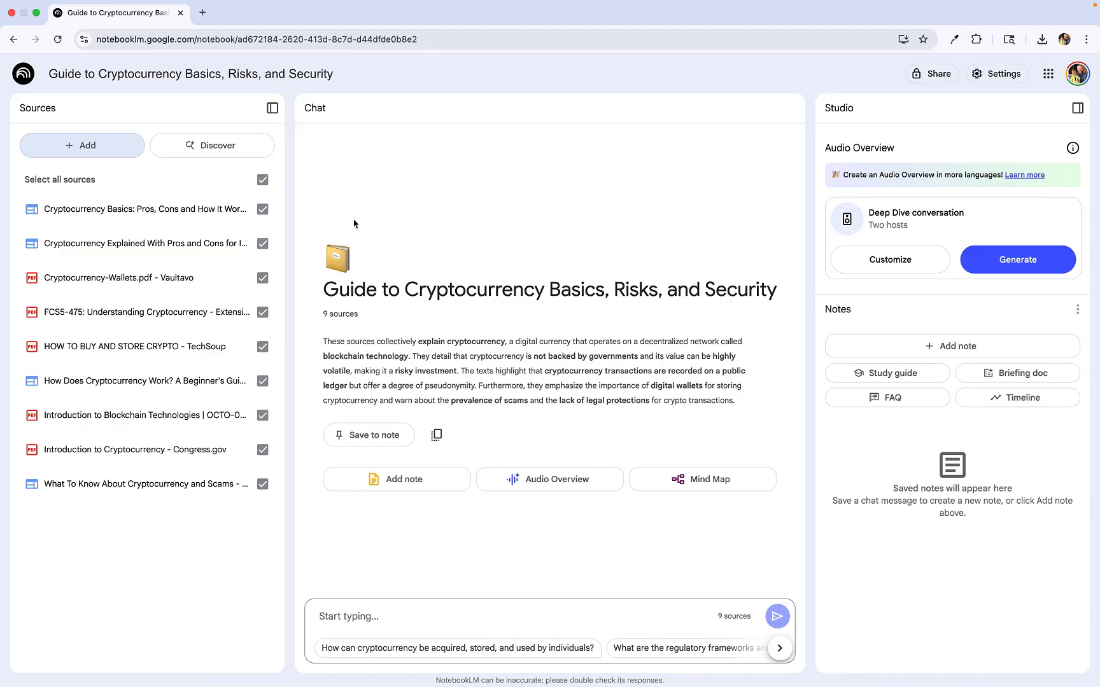
Step: Ask the chat "Tell me what crypto is in one sentence"
left_click(348, 618)
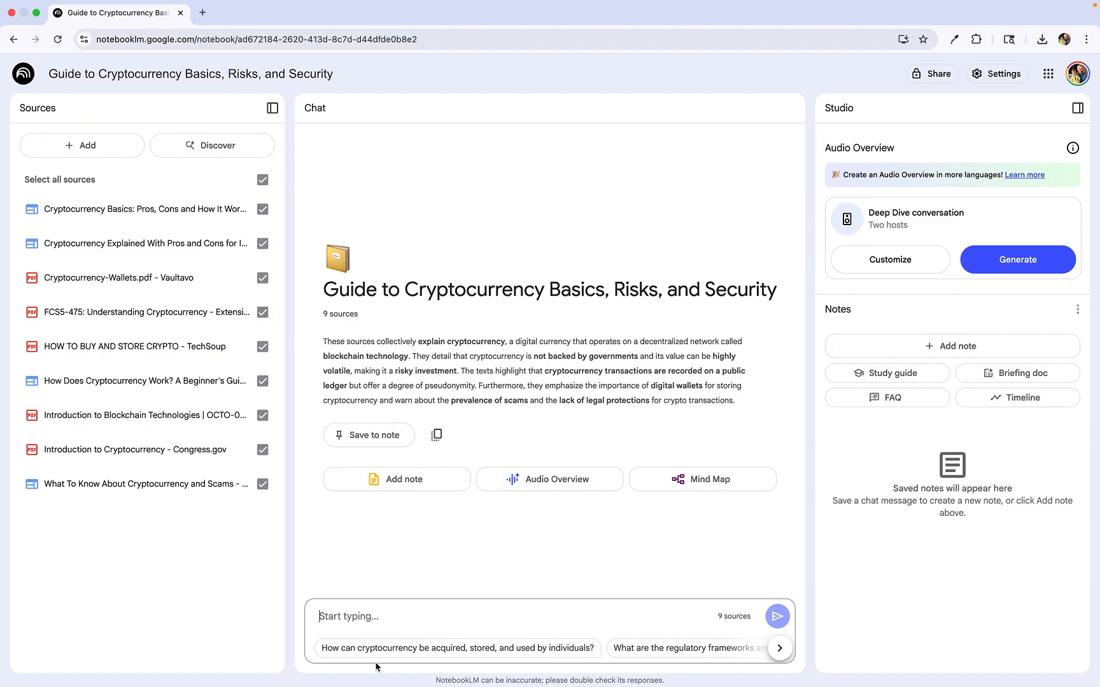
type("Tel")
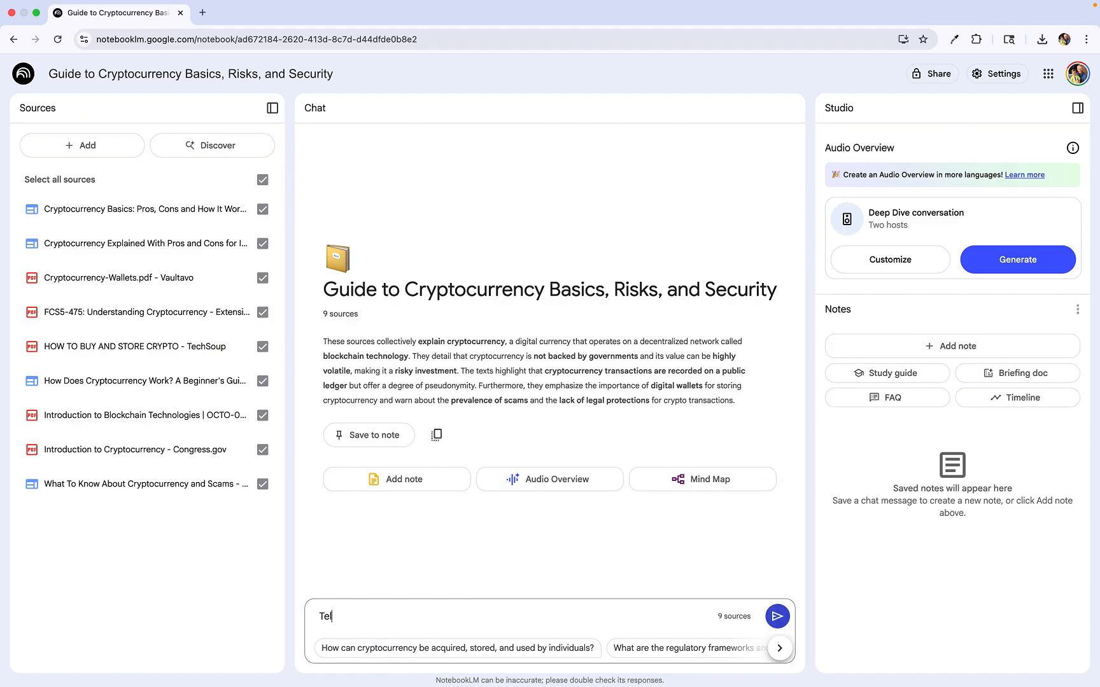
type("l me what crypto is in one se")
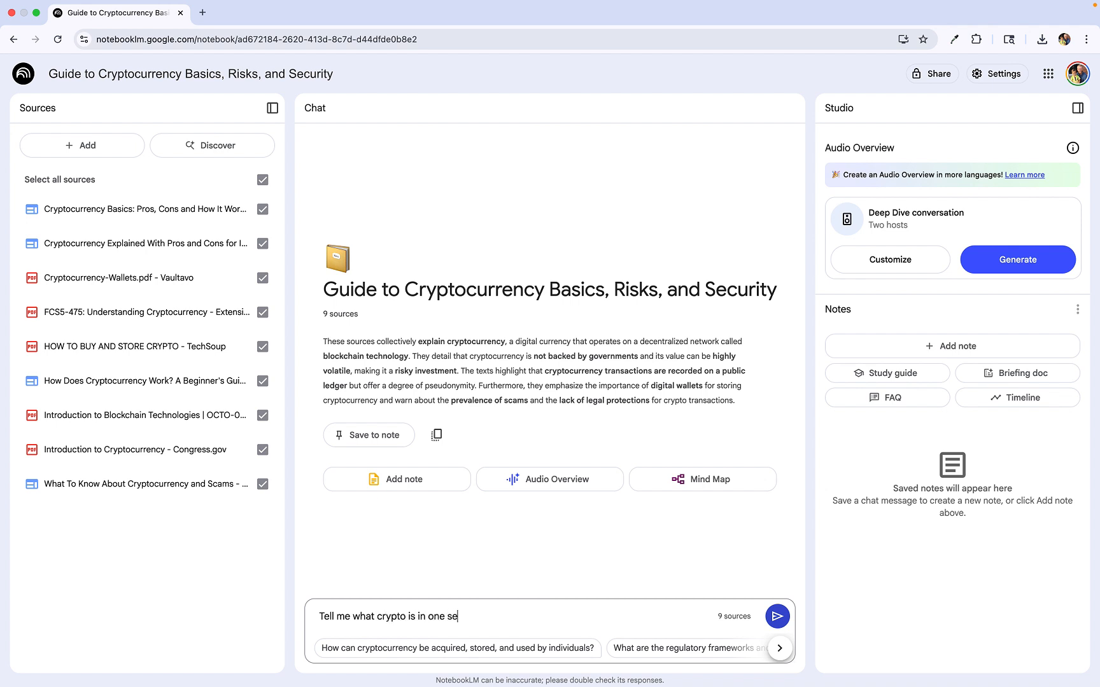
type("ntence.")
key("Return")
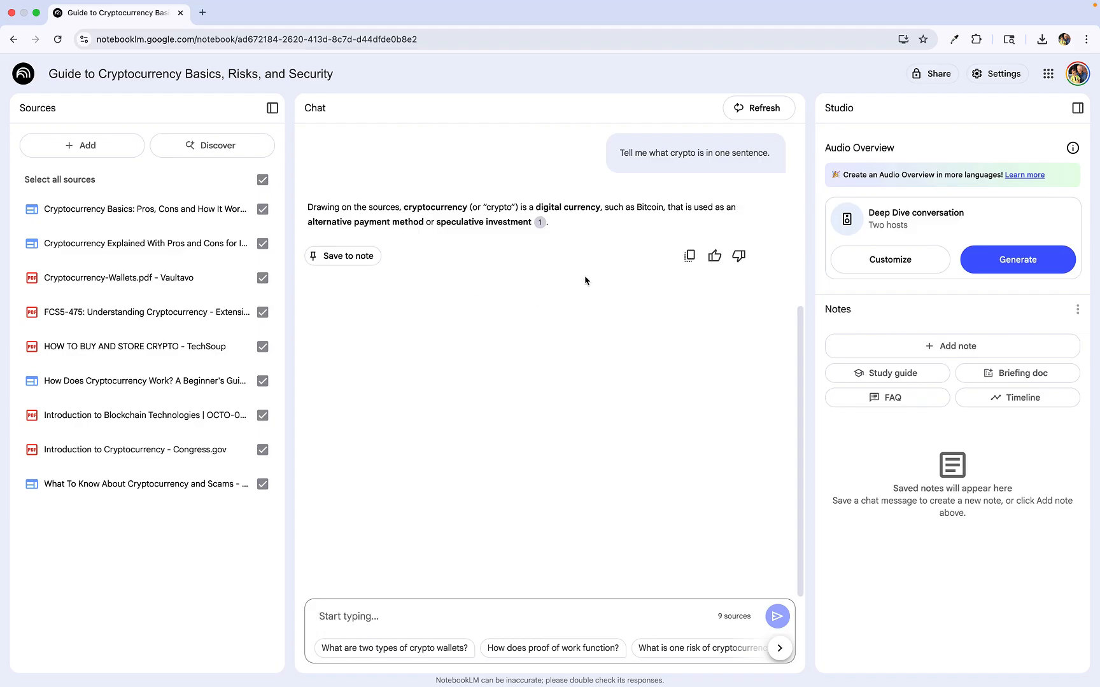
Step: Open the answer's citation and read the cited passage in its source
mouse_move(540, 225)
left_click_drag(552, 254, 540, 224)
left_click(539, 224)
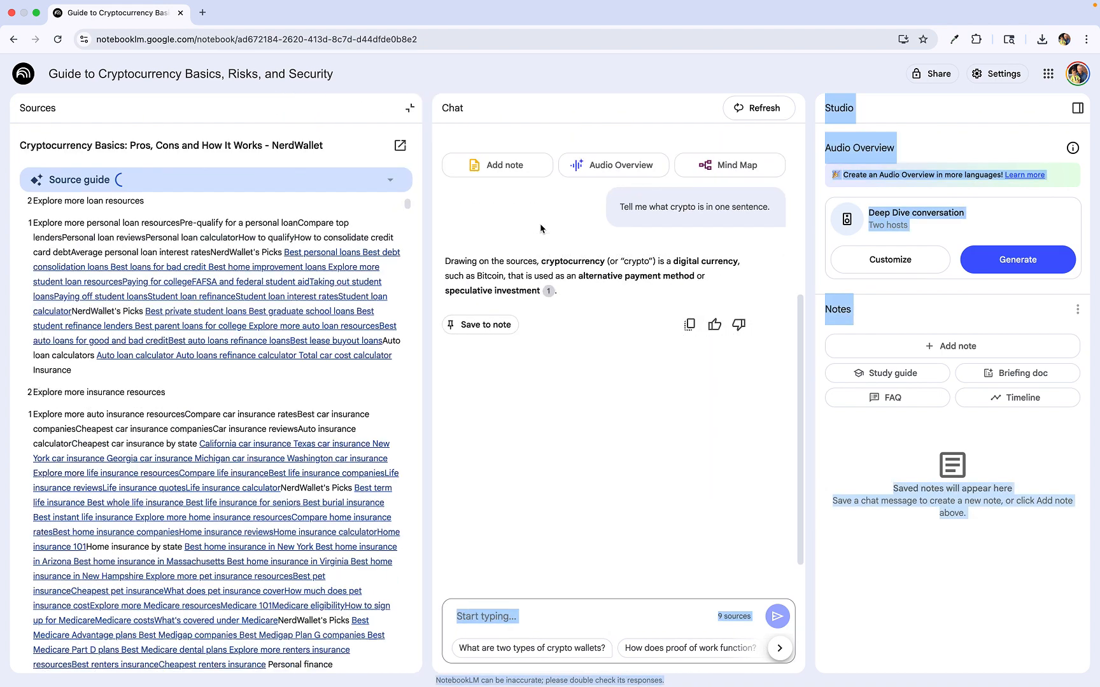
scroll(111, 427, "down", 3)
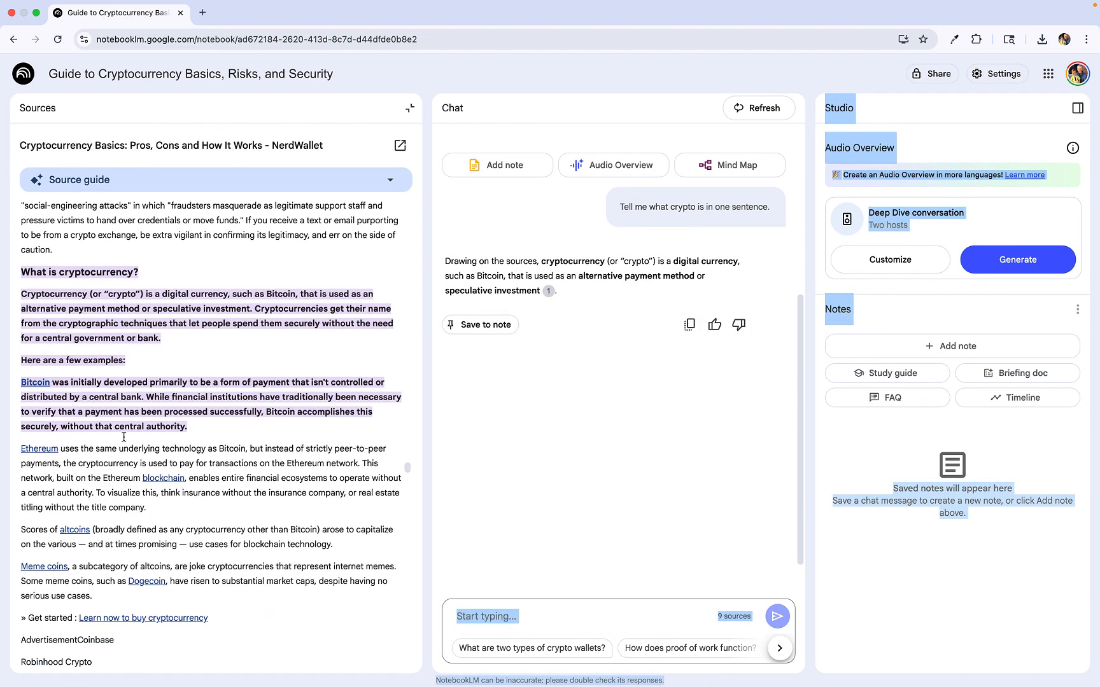
Step: Save the one-sentence chat answer about what crypto is as a note
scroll(223, 462, "down", 15)
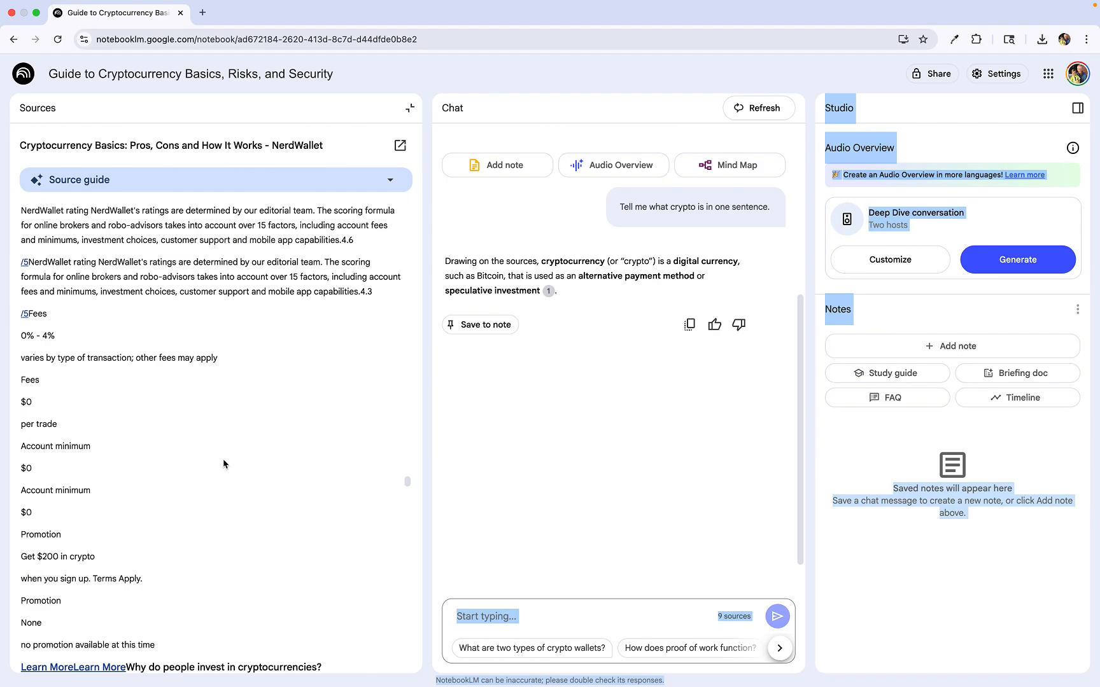
scroll(607, 278, "down", 2)
scroll(606, 278, "up", 5)
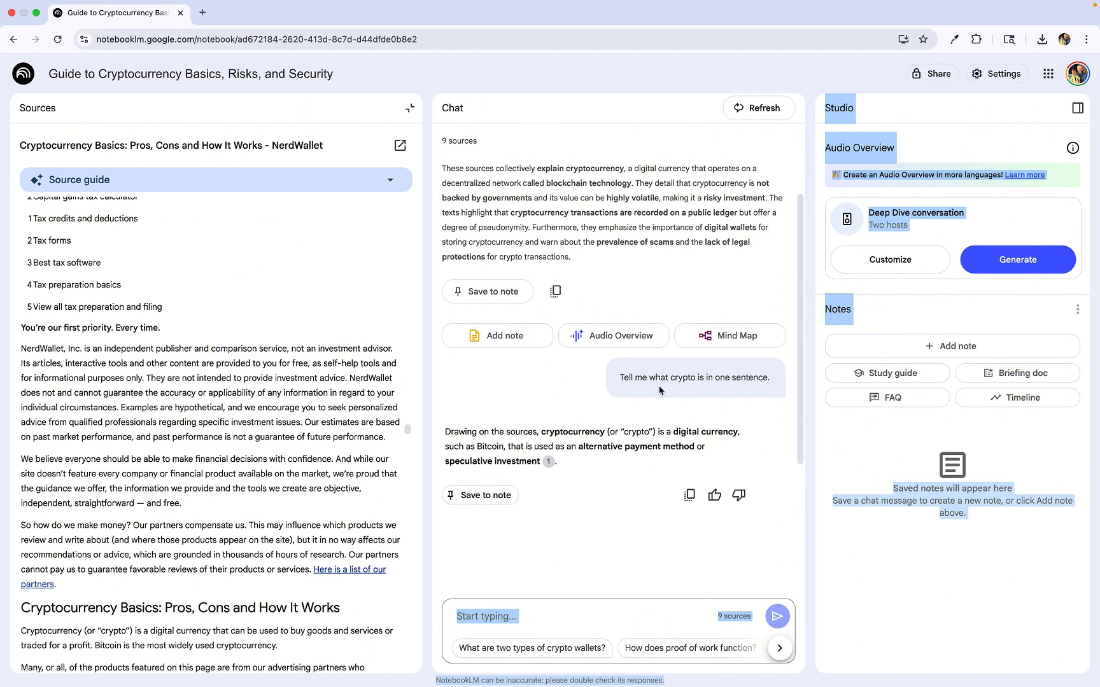
scroll(607, 236, "up", 2)
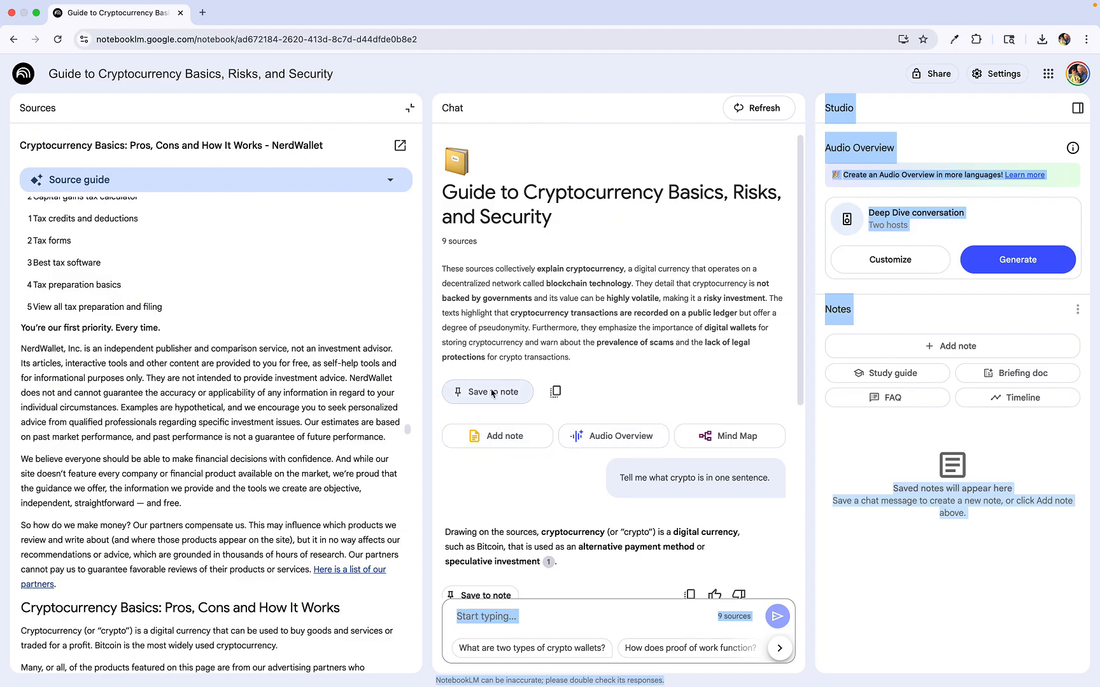
scroll(652, 401, "down", 3)
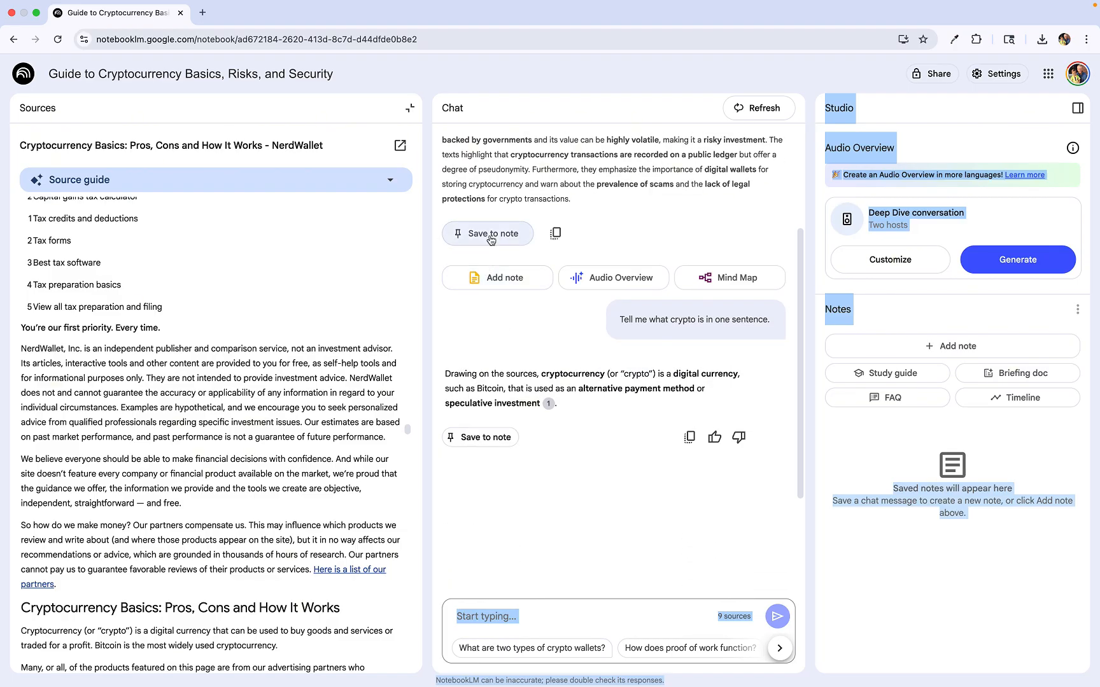
left_click(479, 437)
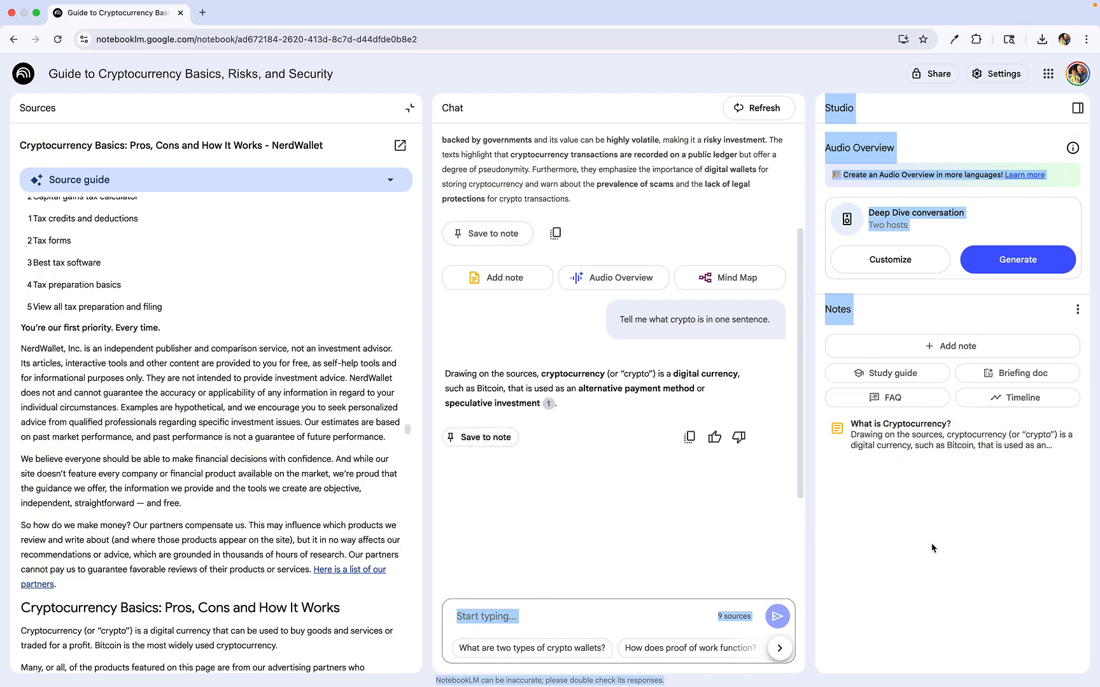
Step: Open the saved What is Cryptocurrency? note and convert it into a source
left_click(911, 344)
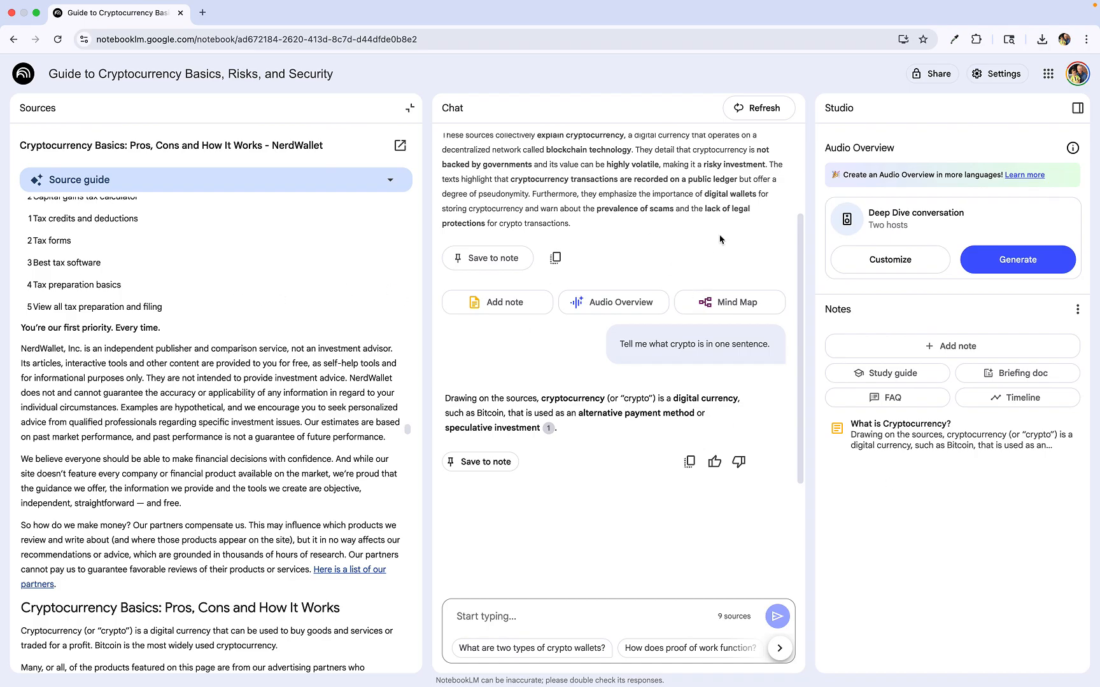
left_click(959, 444)
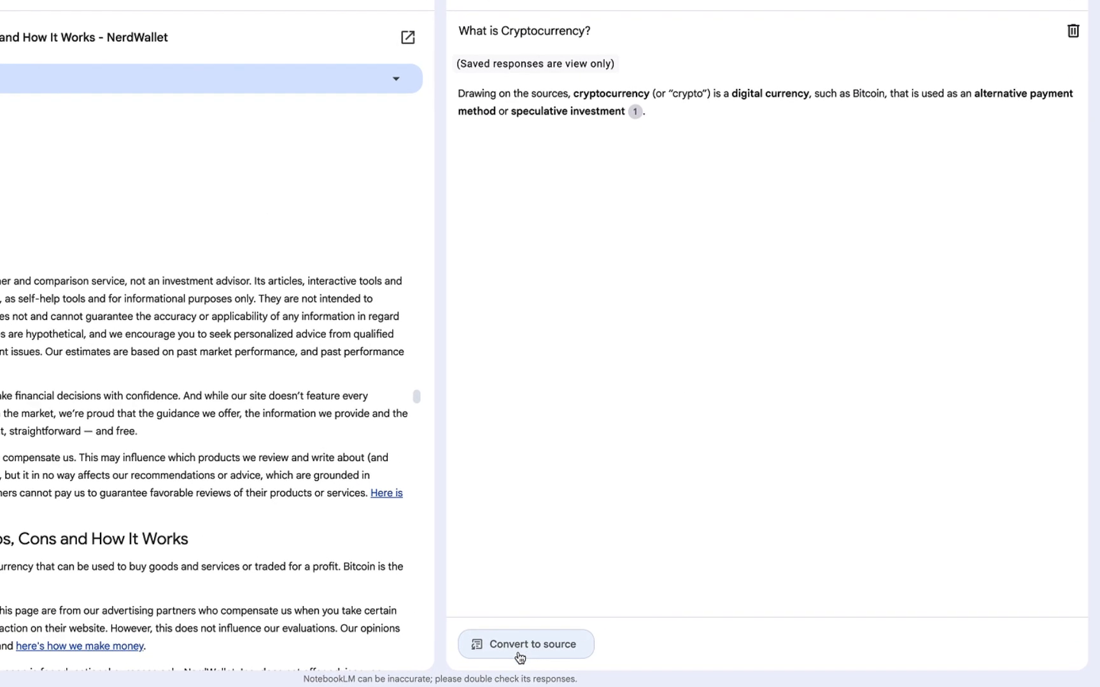
left_click(522, 653)
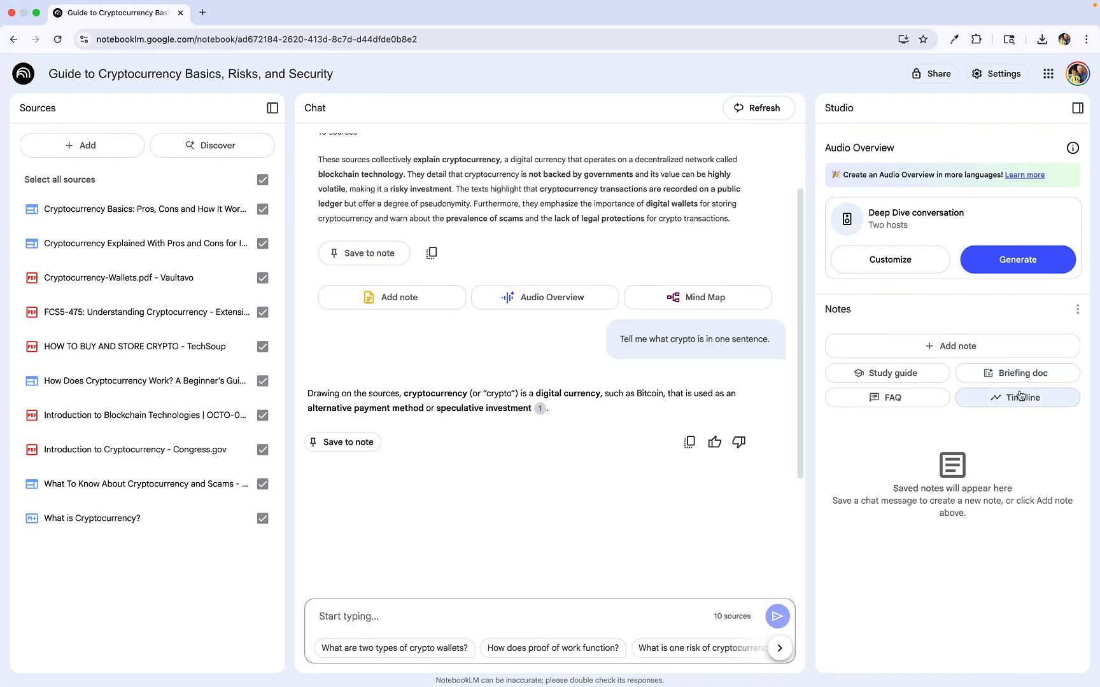
Step: Generate a mind map from the sources, open it, and expand its What is Cryptocurrency? branch
left_click(703, 297)
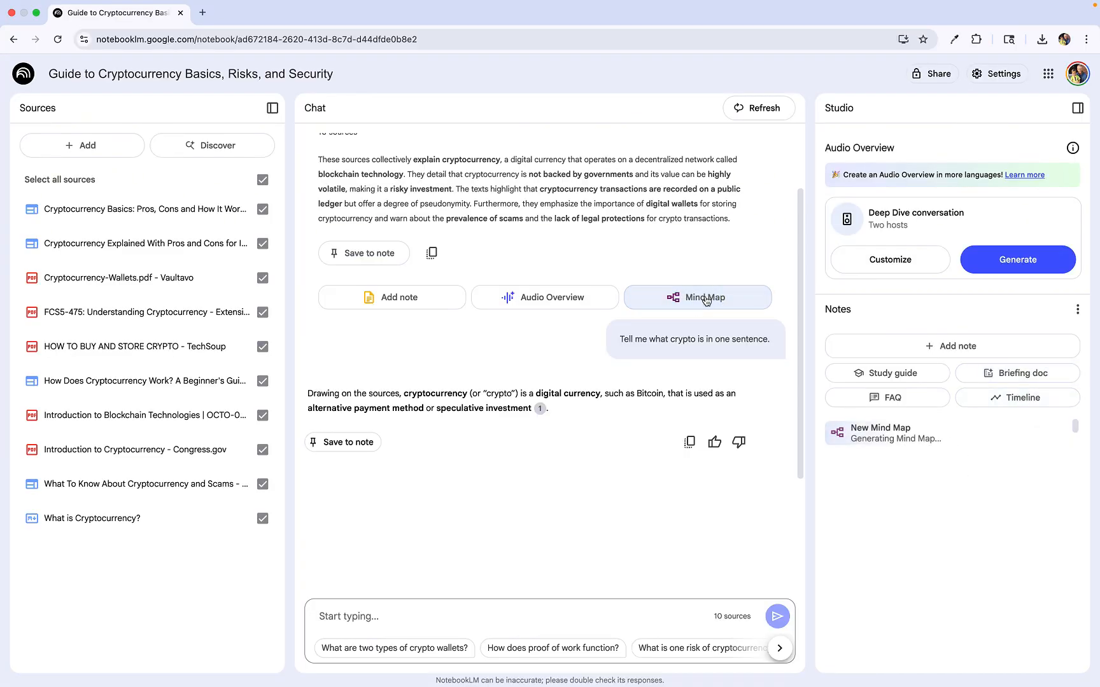
left_click(877, 428)
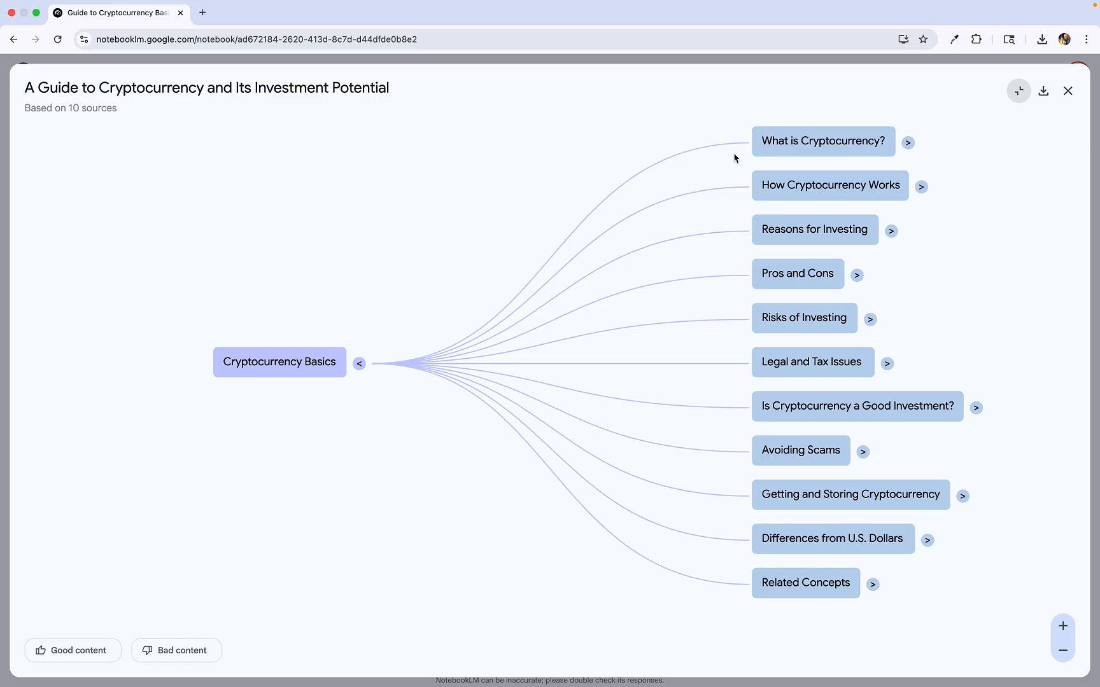
left_click(819, 145)
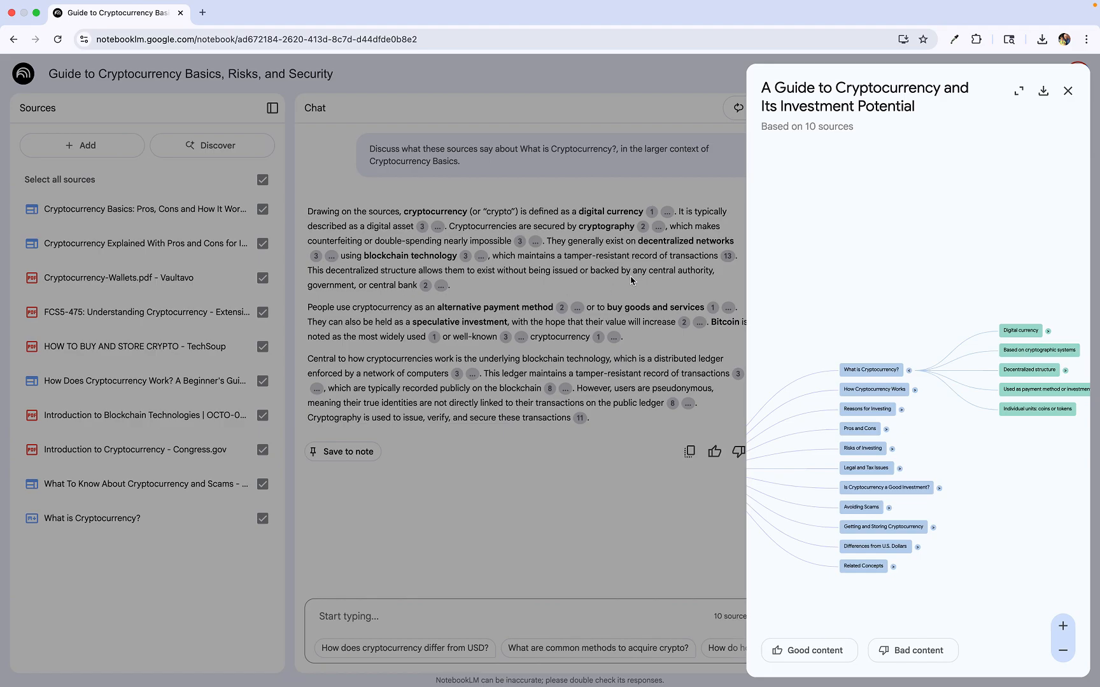
Step: Zoom into the mind map, expand the Decentralized structure node, and close the mind map
scroll(1021, 360, "up", 1)
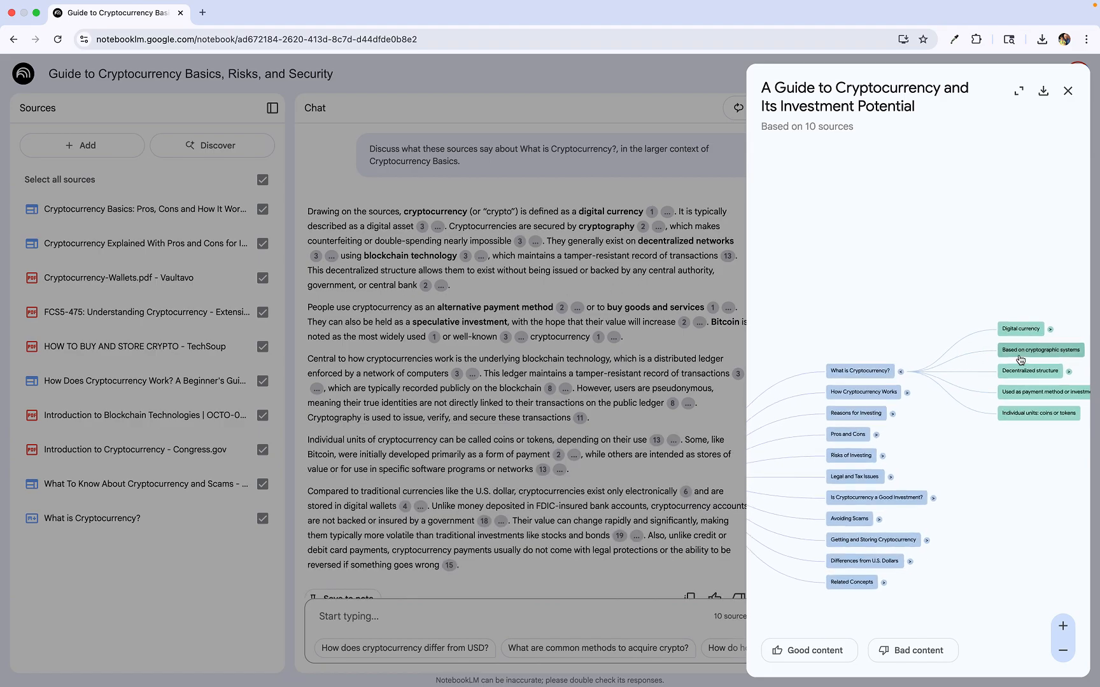
scroll(1021, 360, "up", 2)
left_click_drag(978, 492, 823, 493)
left_click(1062, 626)
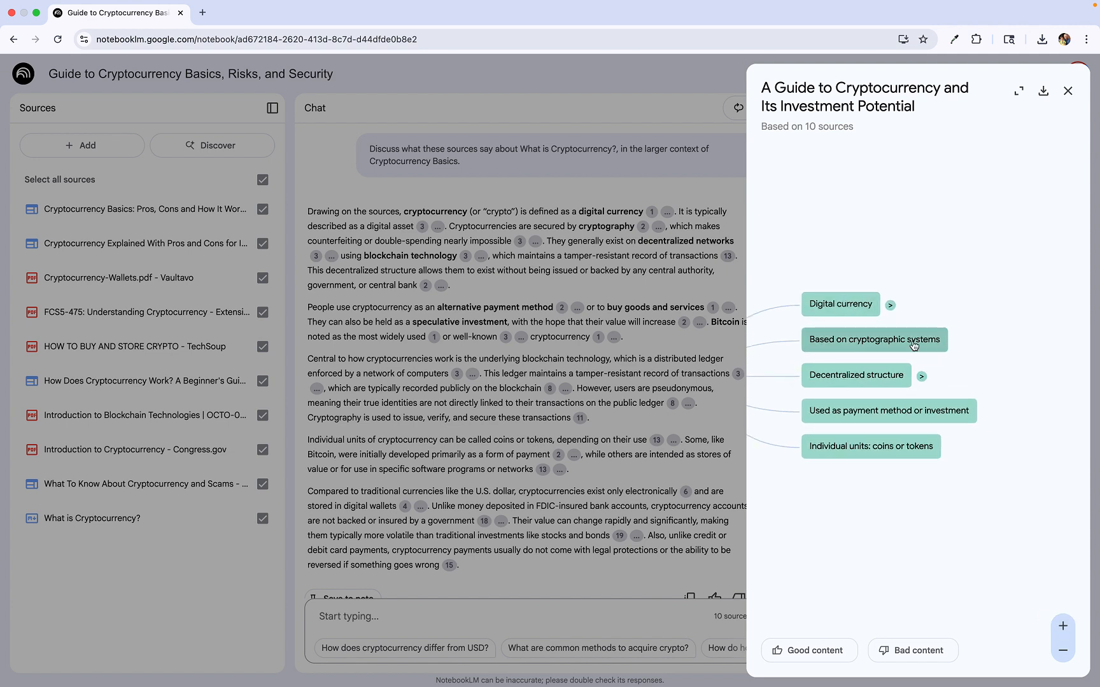
left_click(888, 375)
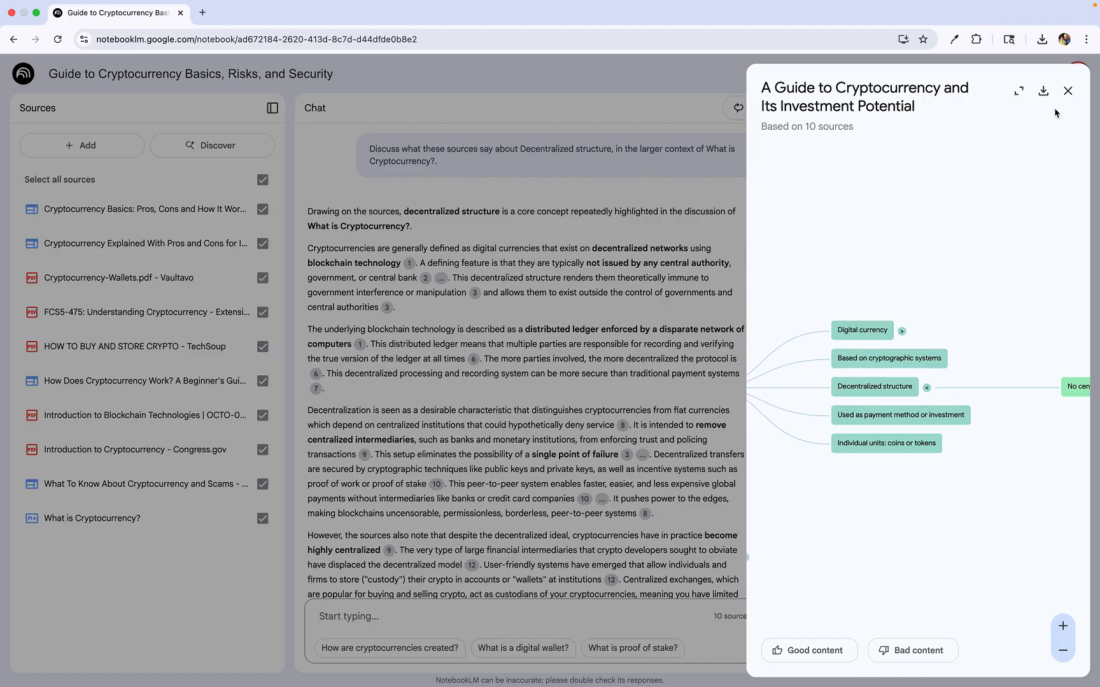
left_click(1067, 90)
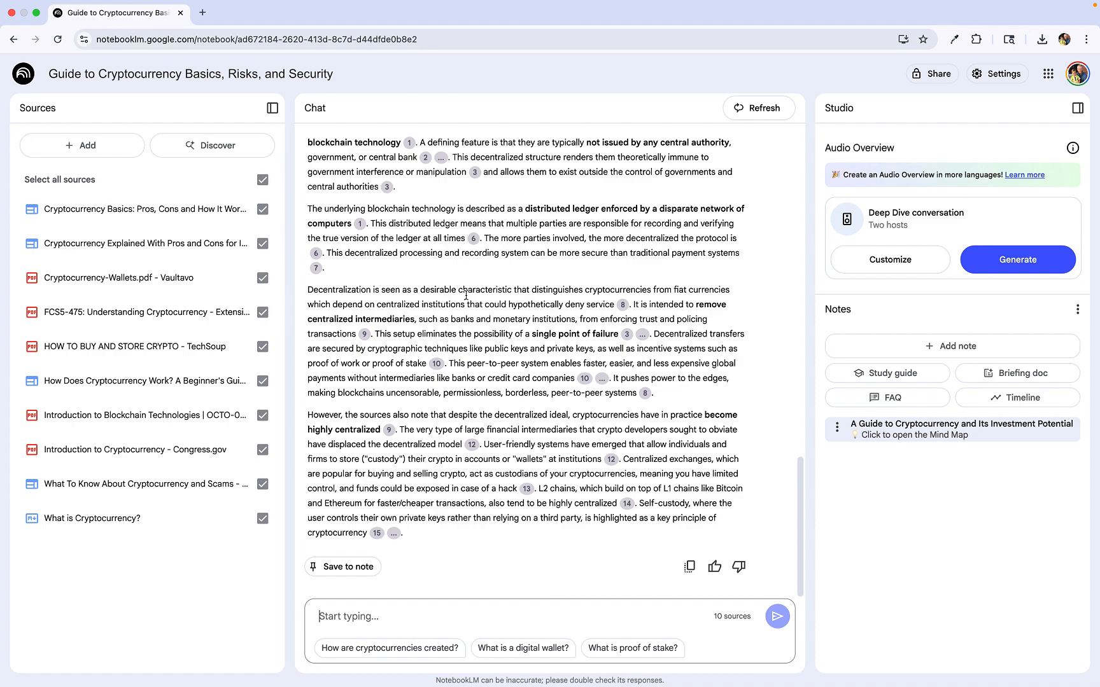
Step: Generate the Audio Overview deep dive conversation and briefly play and pause it
scroll(491, 268, "up", 20)
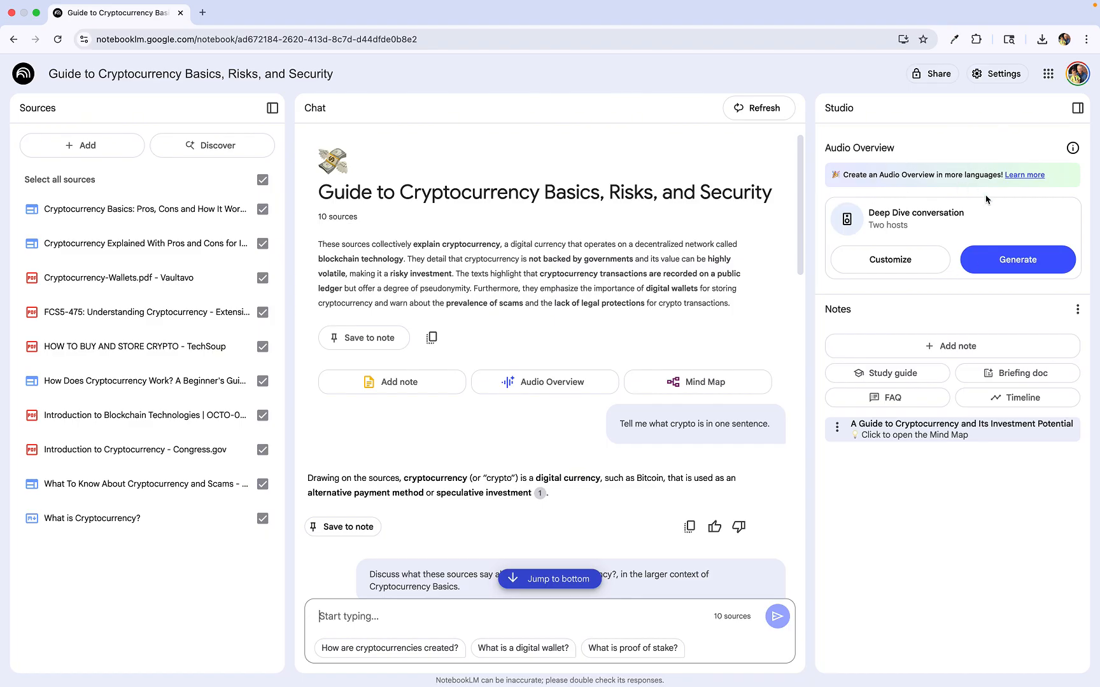
left_click(1008, 266)
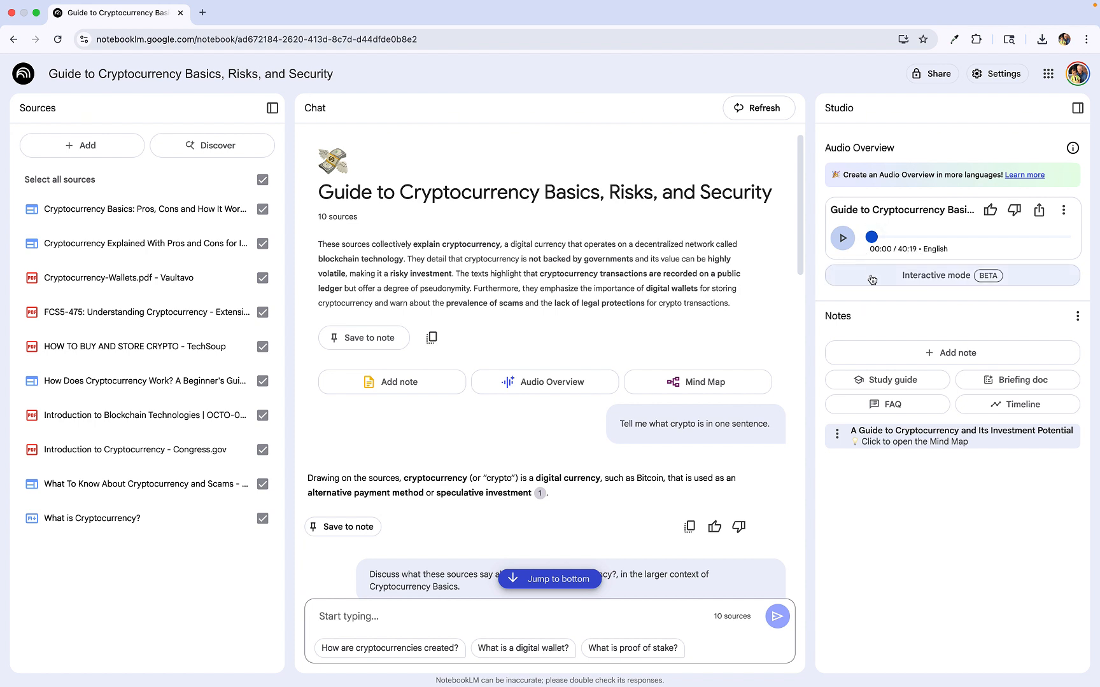
left_click(842, 240)
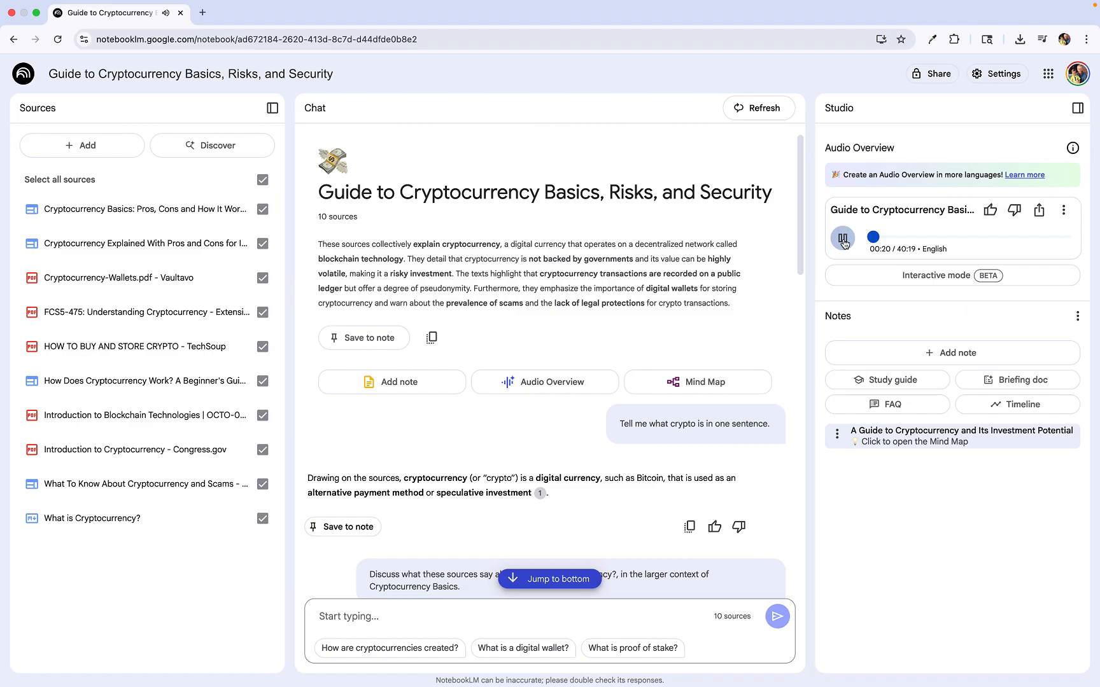
left_click(843, 240)
Step: Open the Audio Overview in interactive mode, play it, try joining the conversation, and pause it
left_click(940, 275)
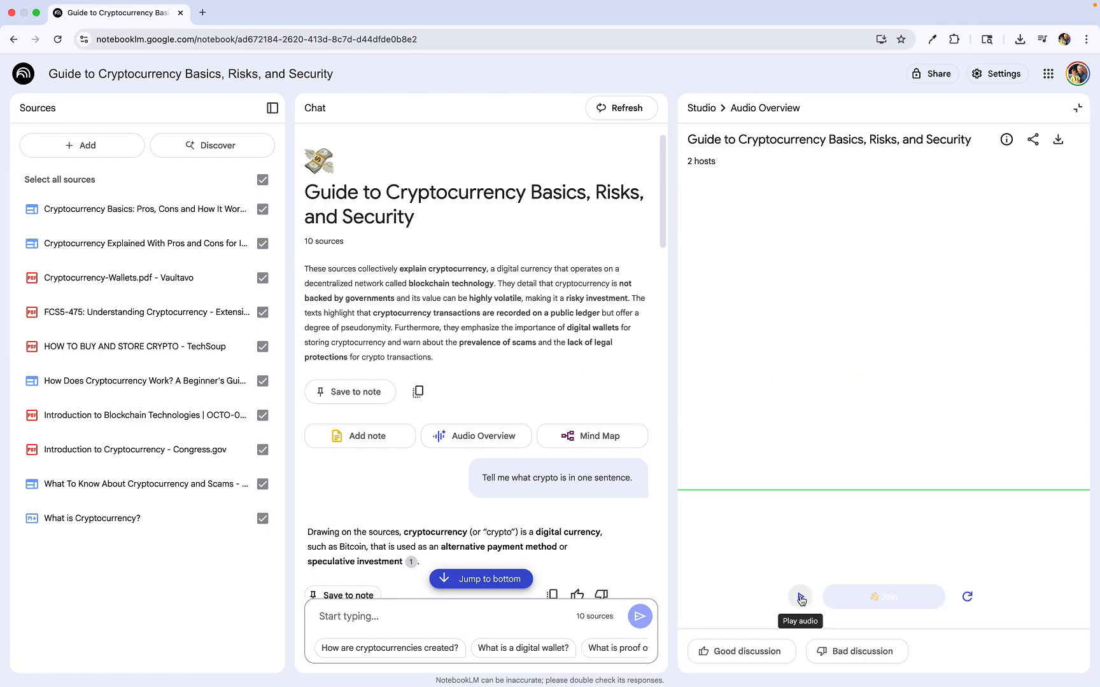
left_click(801, 597)
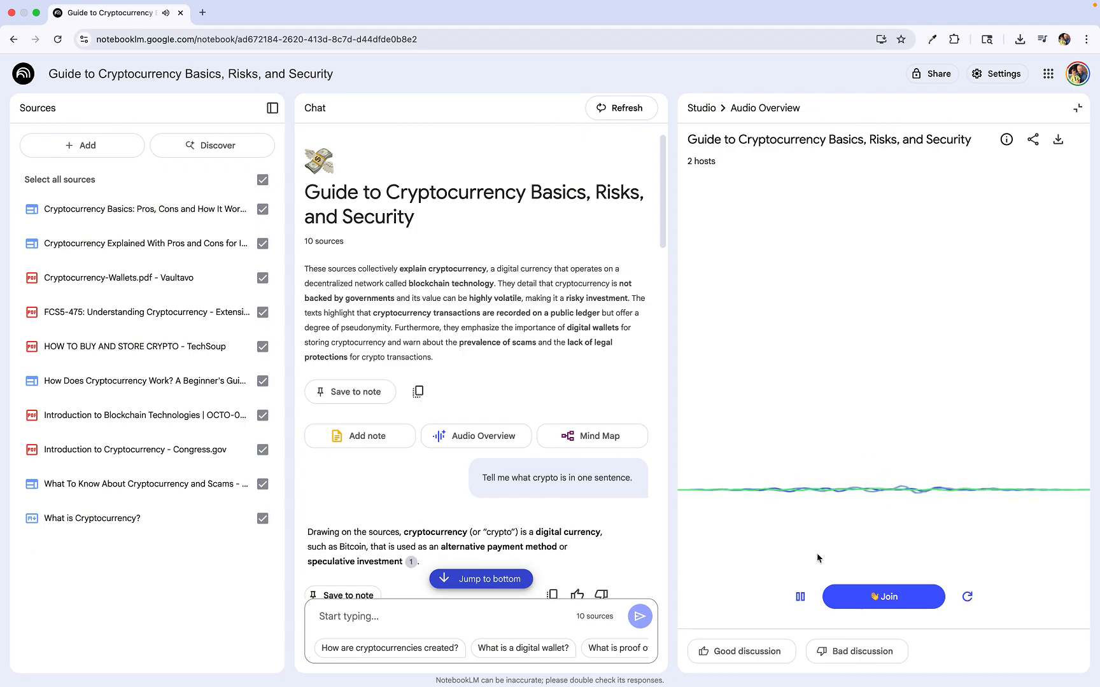
left_click(873, 596)
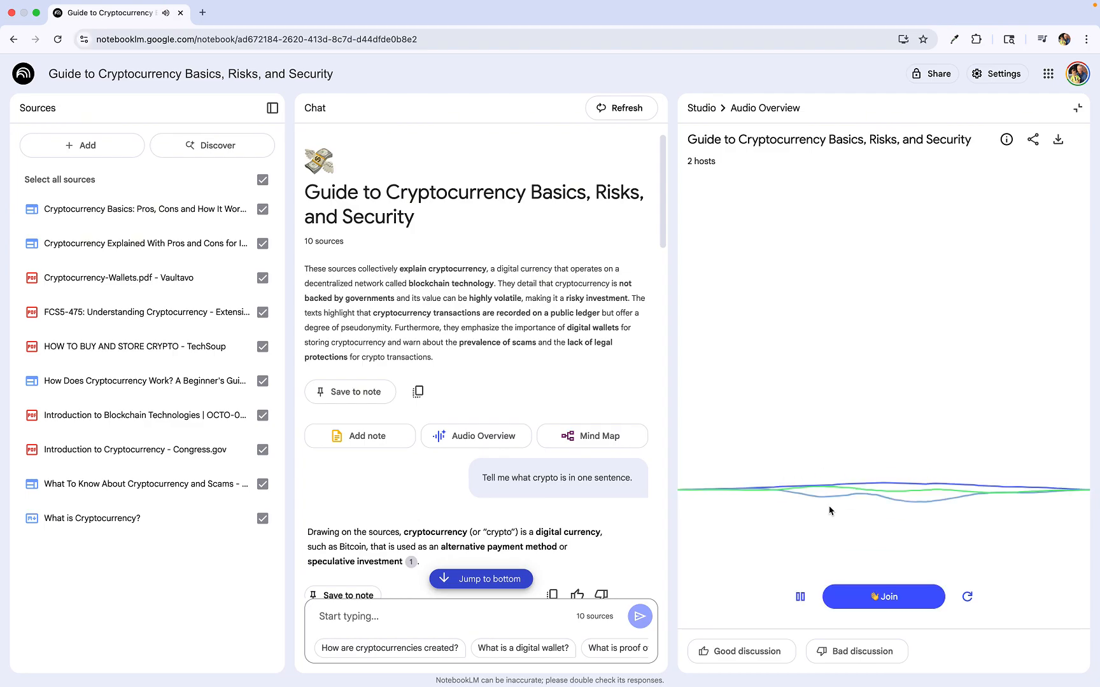
left_click(802, 596)
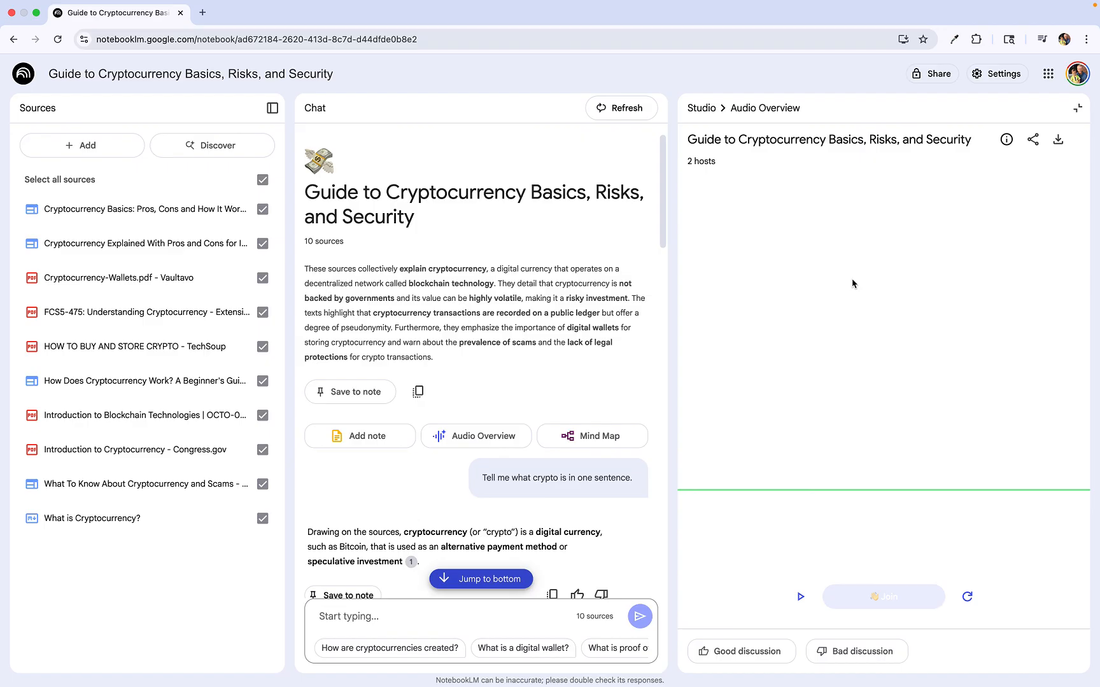
Step: Open the notebook's sharing dialog, copy its link, and close the dialog
left_click(929, 80)
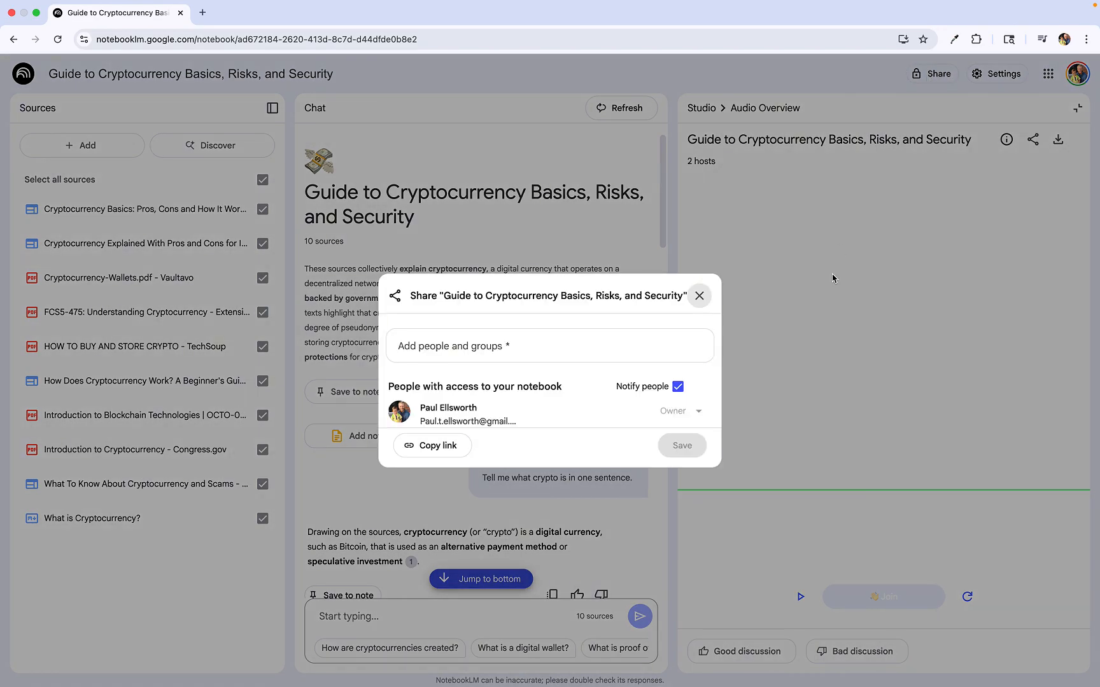
left_click(446, 452)
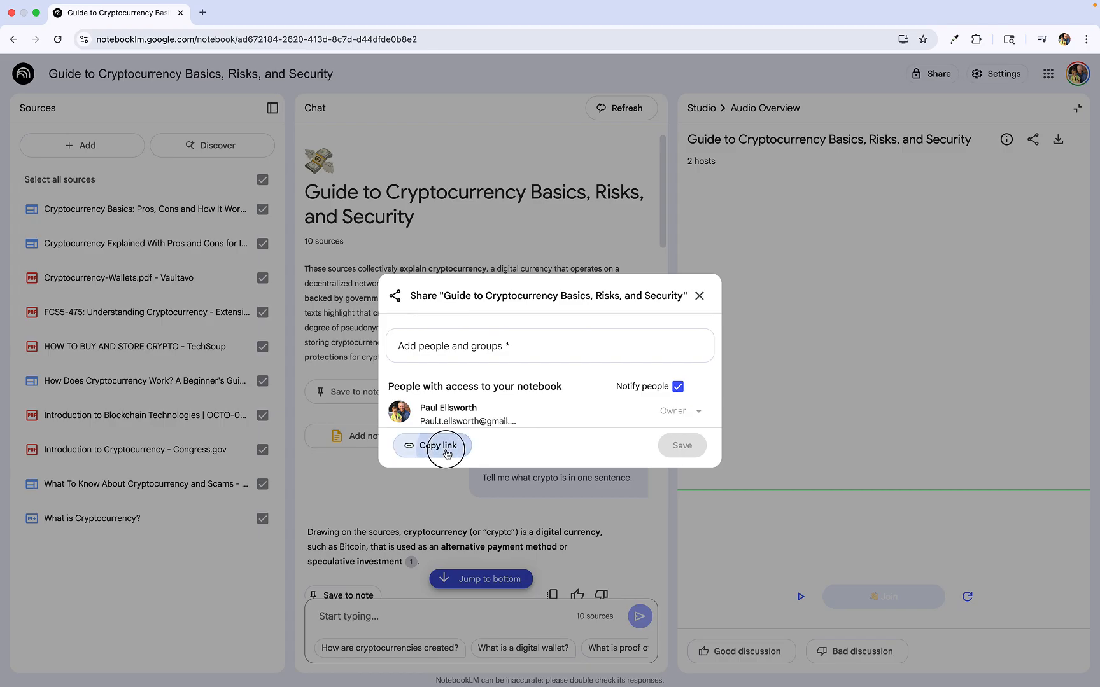
left_click(795, 338)
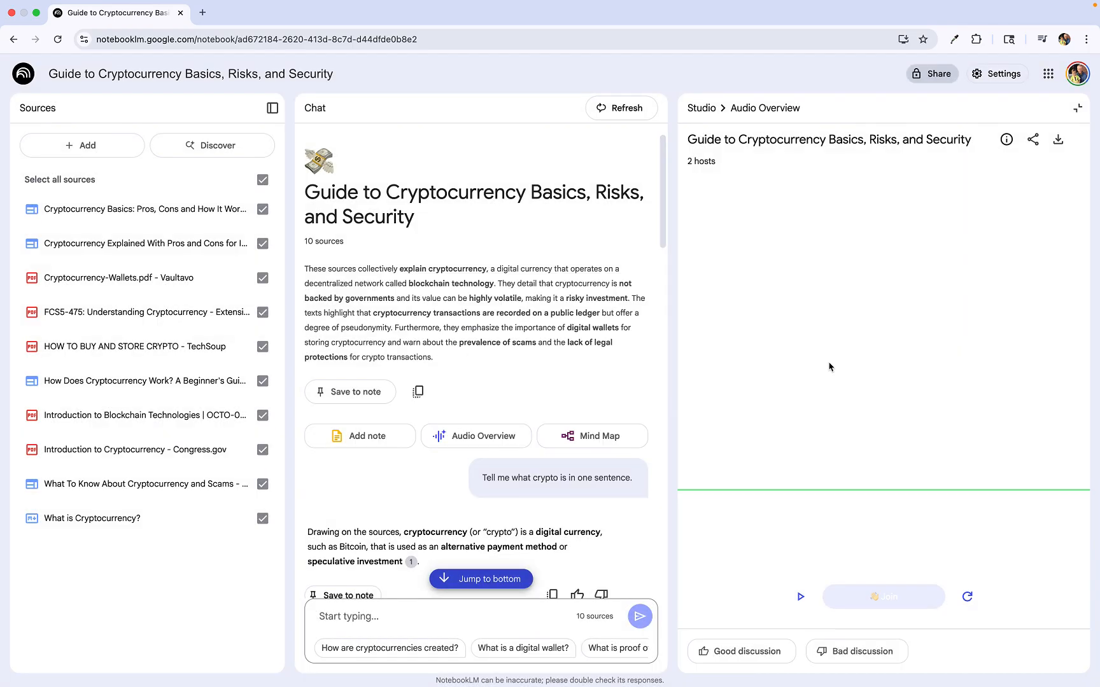